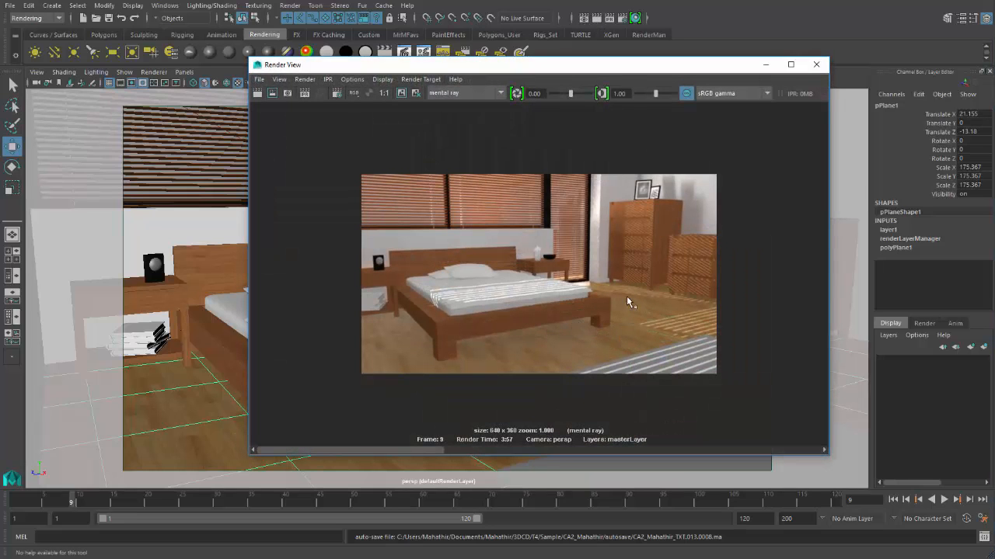
# Close the finished render, switch the layer editor to render layers and delete the existing layer1.
pyautogui.click(815, 64)
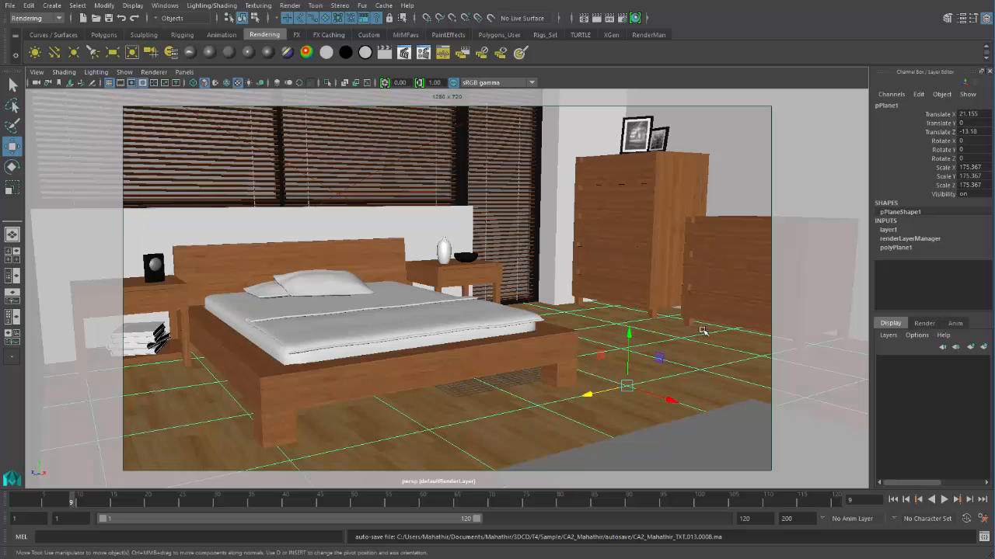
pyautogui.click(926, 325)
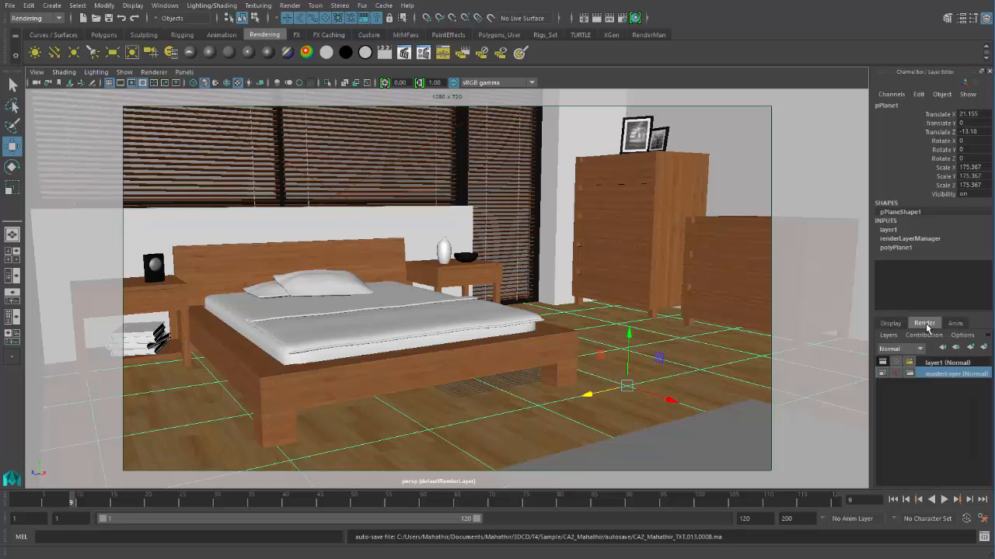
pyautogui.click(943, 363)
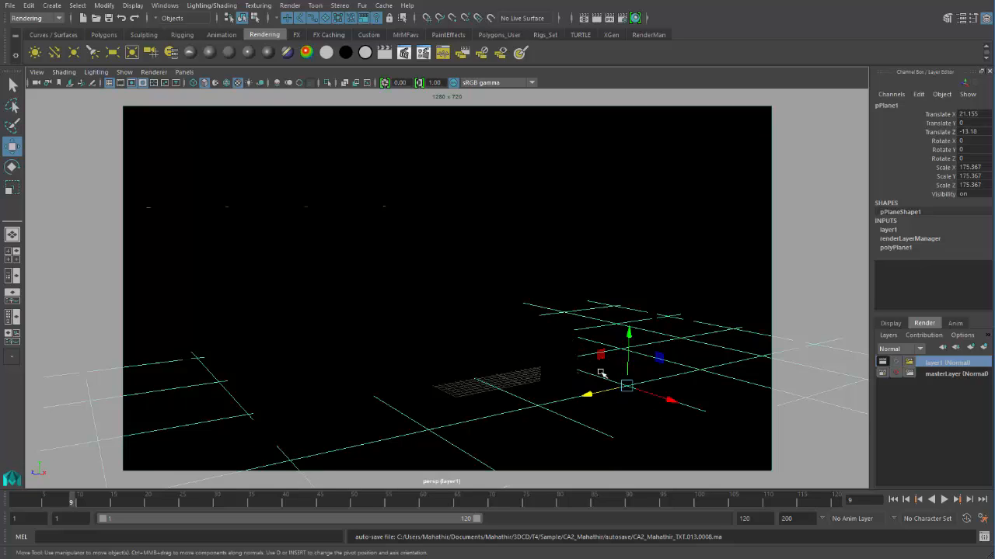
pyautogui.scroll(-8, 600, 374)
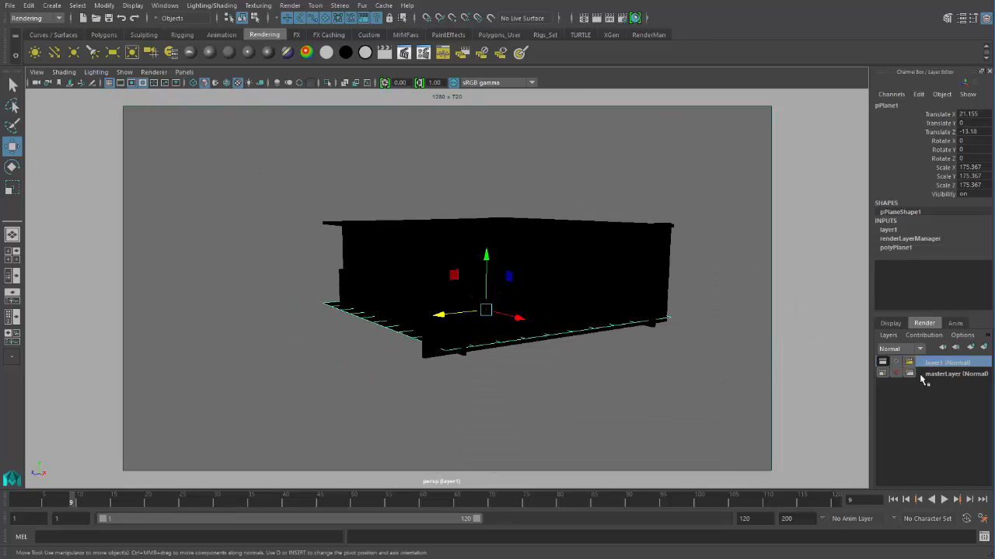
pyautogui.click(739, 320)
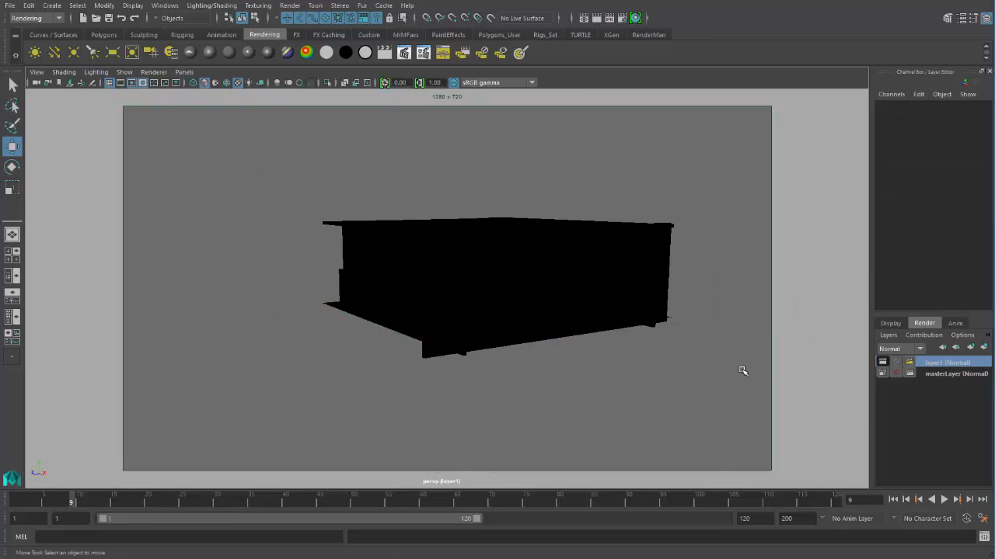
pyautogui.rightClick(948, 368)
pyautogui.click(954, 442)
# Select the whole room together with its directional lights and create a new render layer from the selection.
pyautogui.scroll(5, 625, 386)
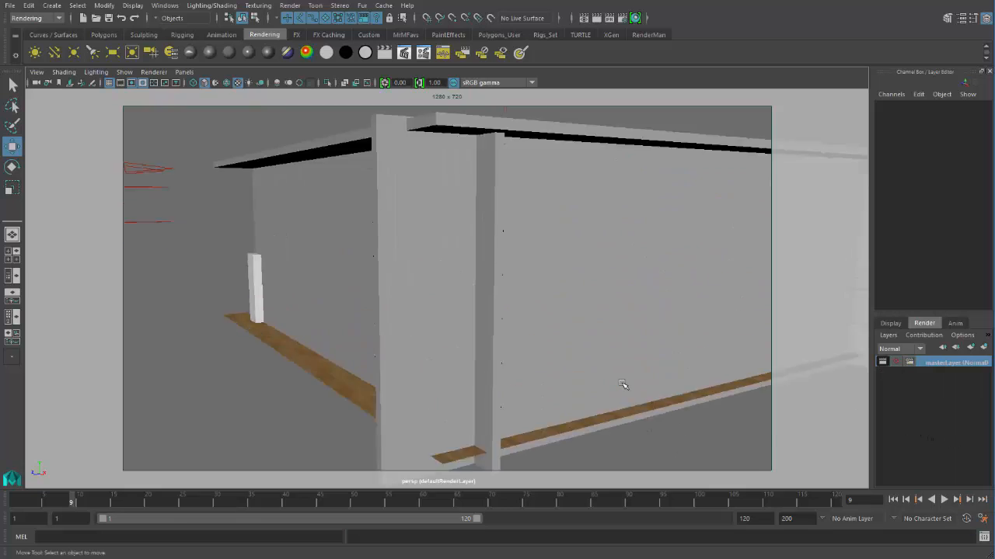
pyautogui.scroll(3, 621, 384)
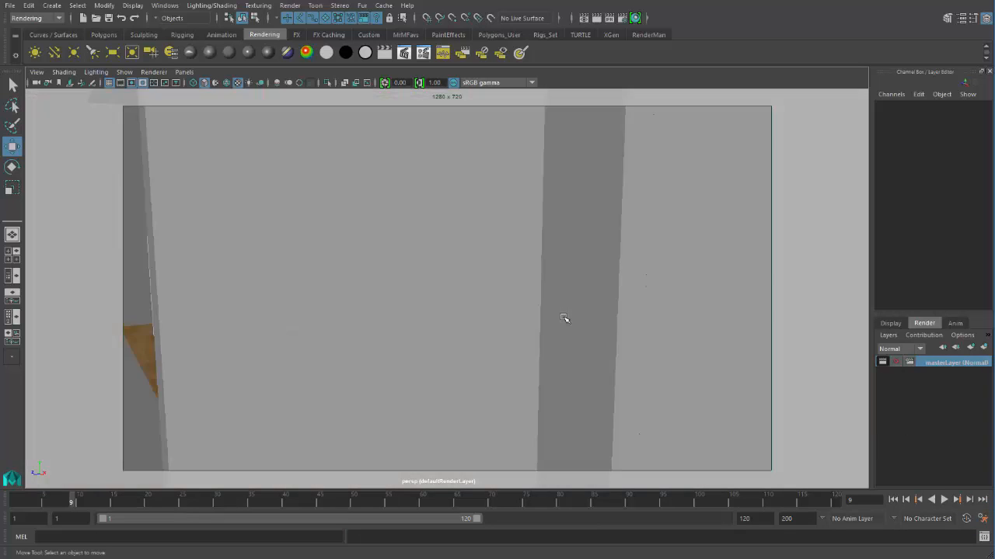
pyautogui.scroll(-5, 564, 322)
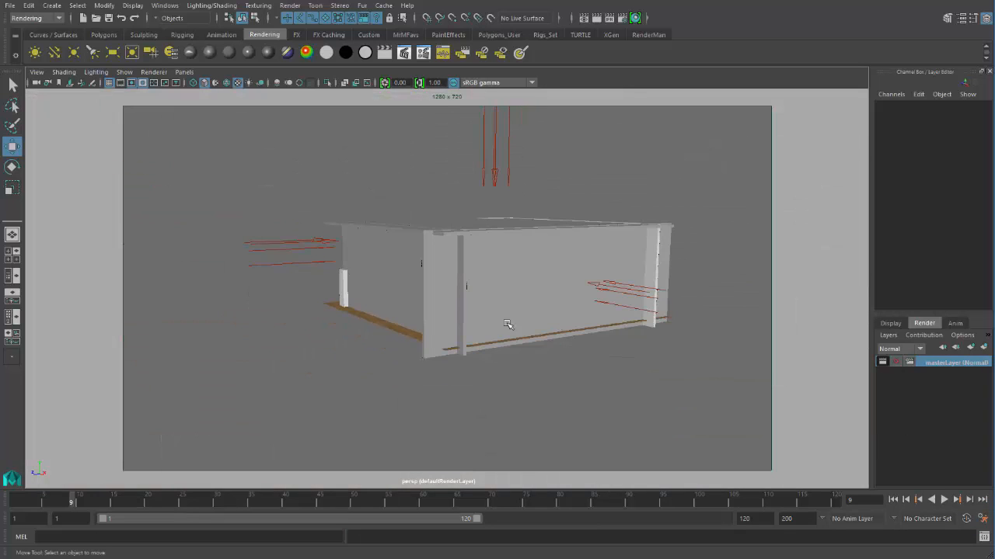
pyautogui.scroll(-2, 484, 326)
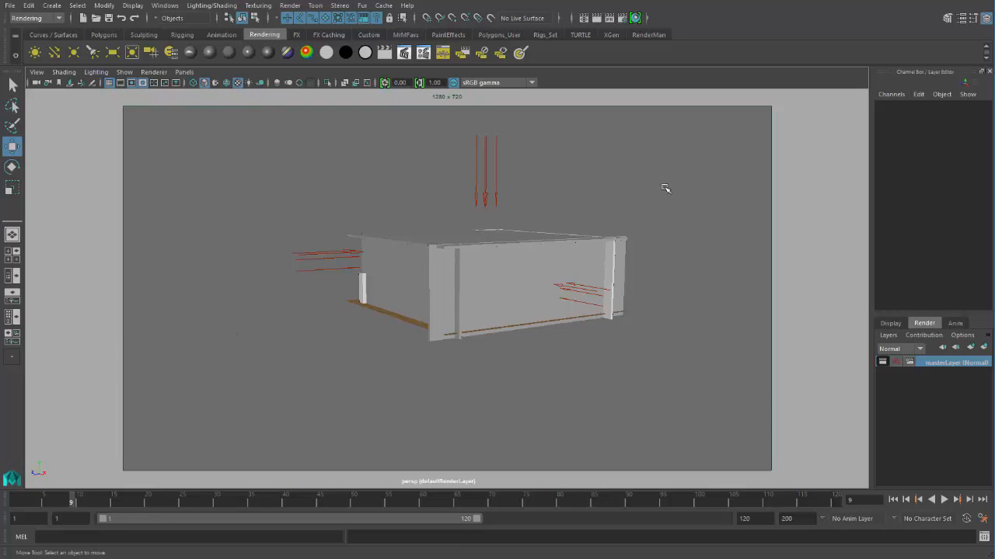
pyautogui.moveTo(663, 179); pyautogui.dragTo(664, 215, button='right')
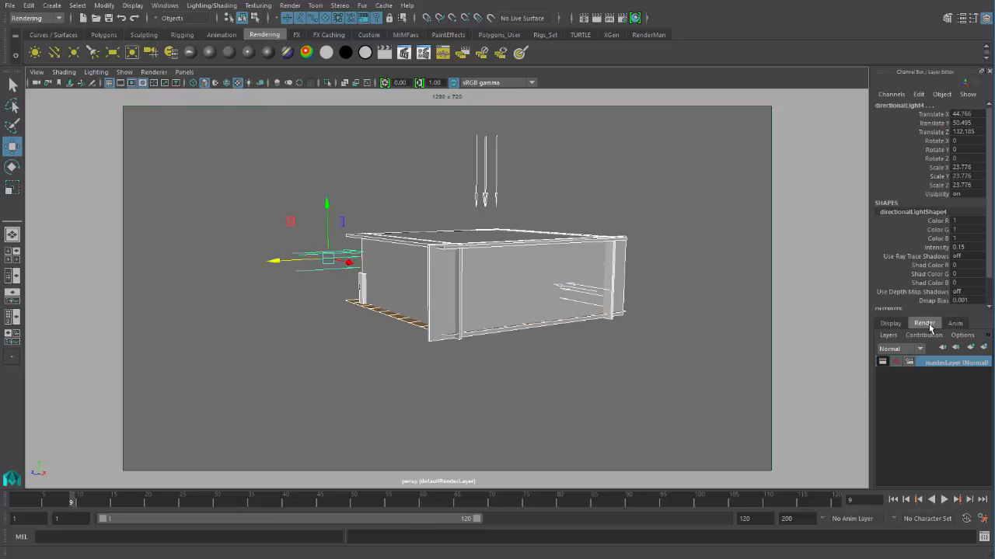
pyautogui.click(984, 349)
# Make the new render layer active and rename it as AOLayer.
pyautogui.click(938, 363)
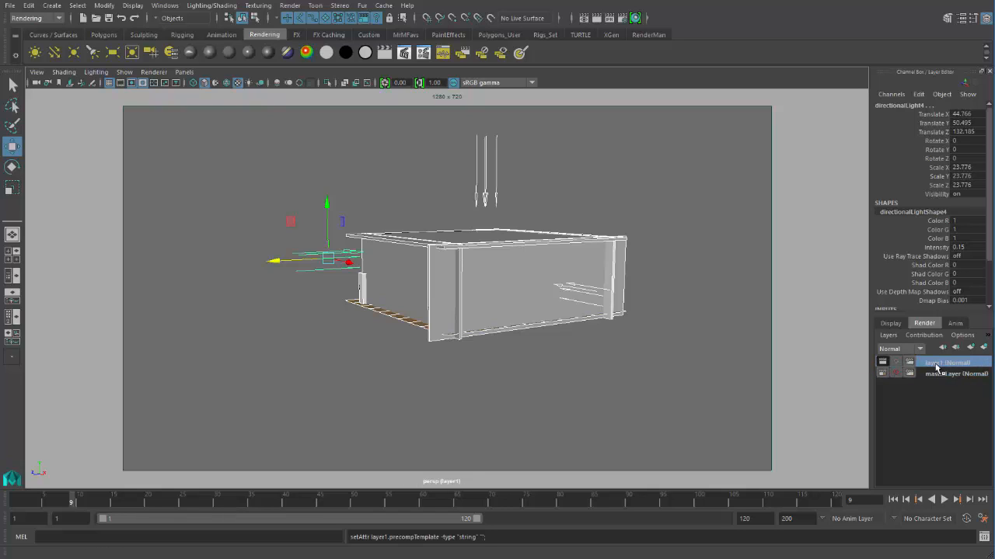
pyautogui.doubleClick(938, 364)
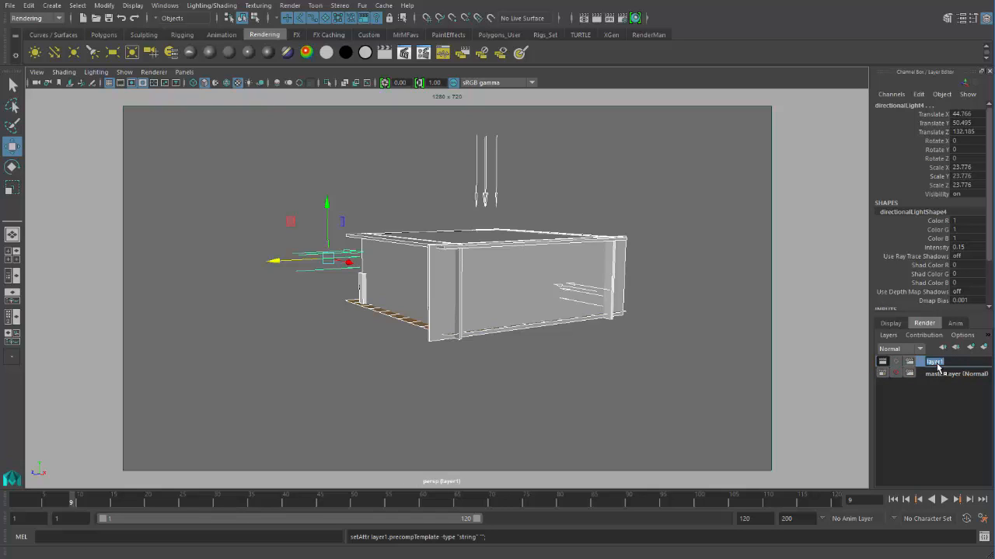
pyautogui.write('a')
pyautogui.press('Return')
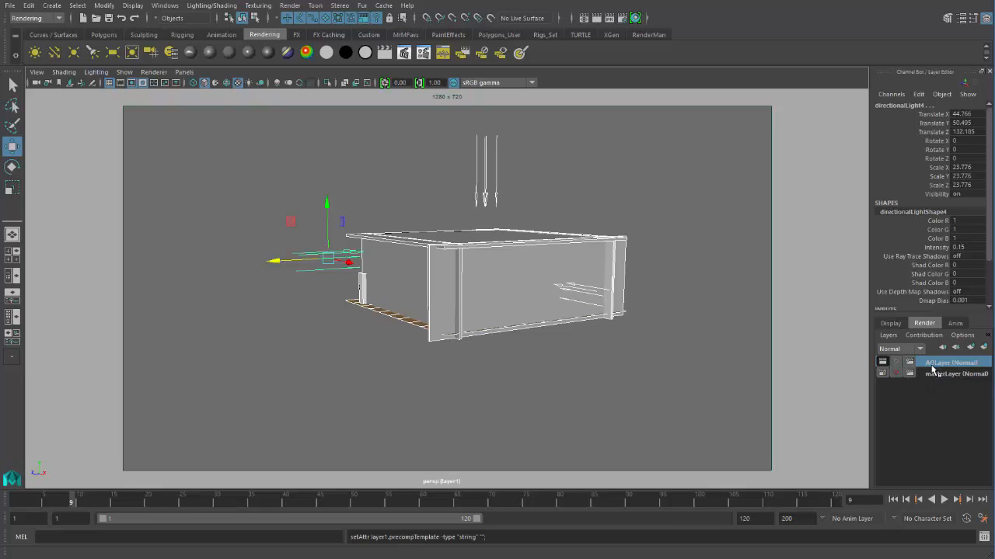
# Open the attributes of AOLayer and display its available presets.
pyautogui.rightClick(944, 363)
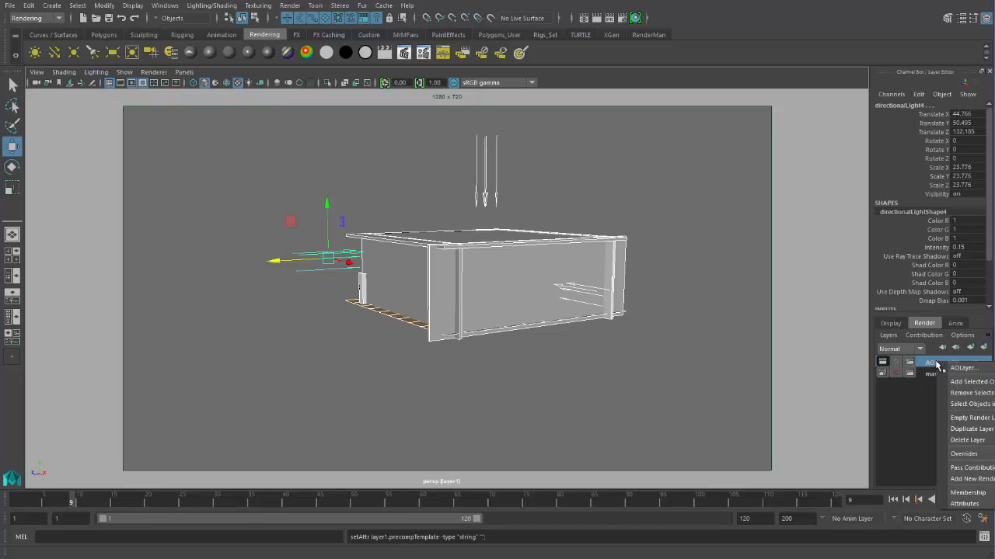
pyautogui.click(963, 504)
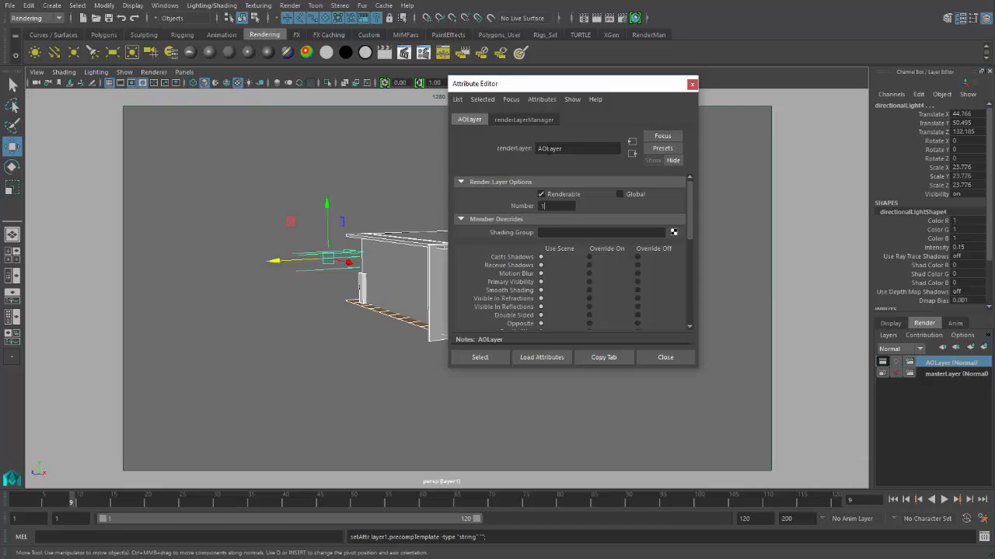
pyautogui.moveTo(565, 149); pyautogui.dragTo(513, 157)
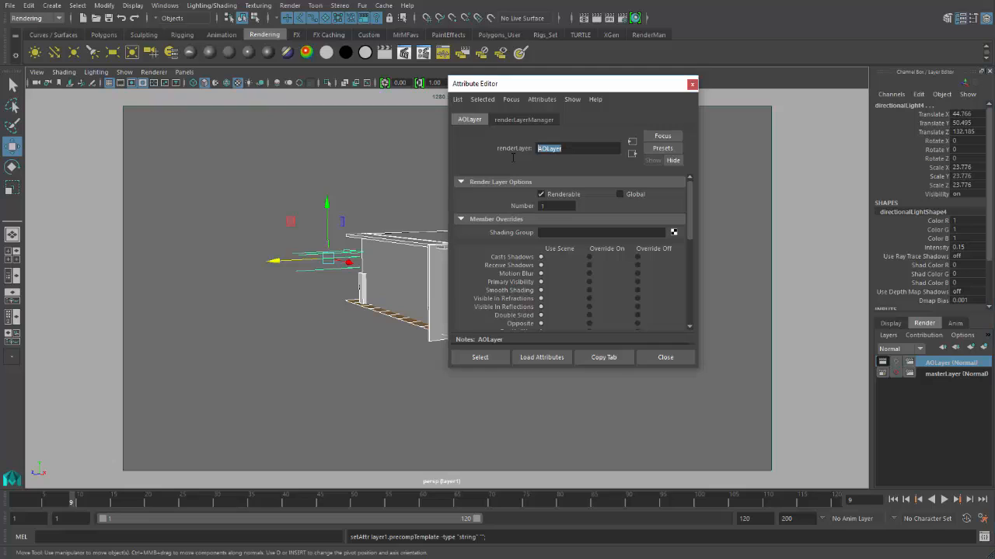
pyautogui.click(662, 150)
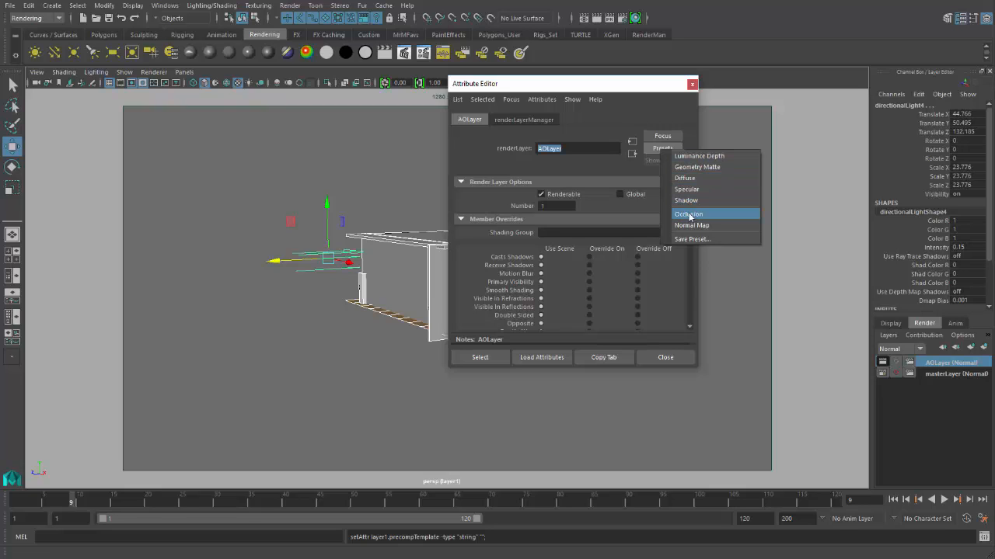
# Check in the Plug-in Manager whether the mental ray plug-in Mayatomr.mll is loaded.
pyautogui.click(166, 6)
pyautogui.moveTo(218, 81)
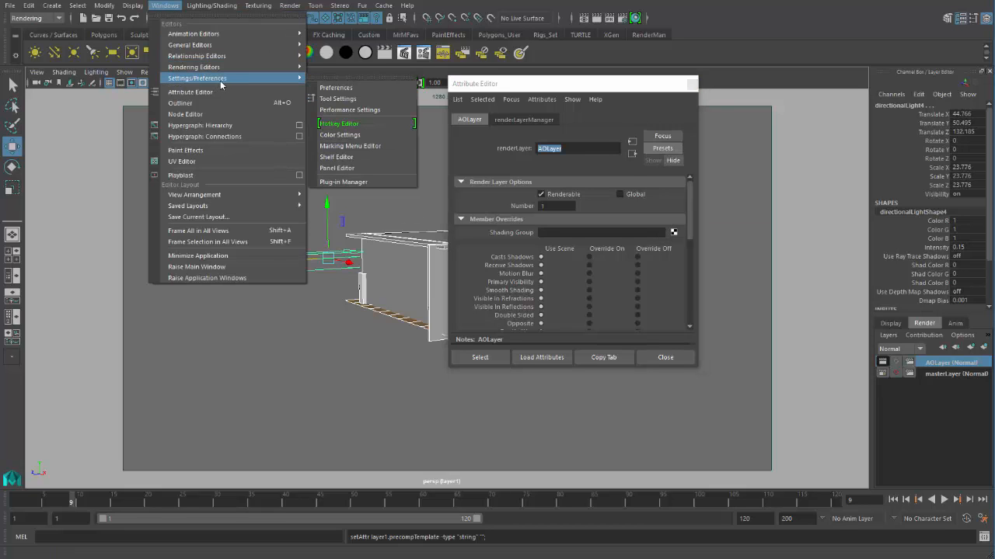
pyautogui.click(342, 183)
pyautogui.scroll(-5, 333, 197)
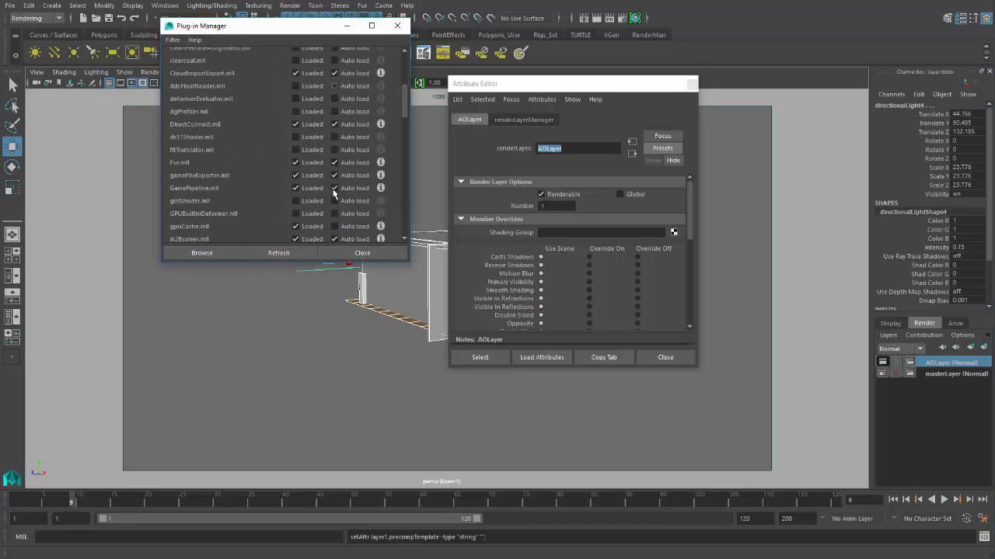
pyautogui.scroll(-10, 332, 198)
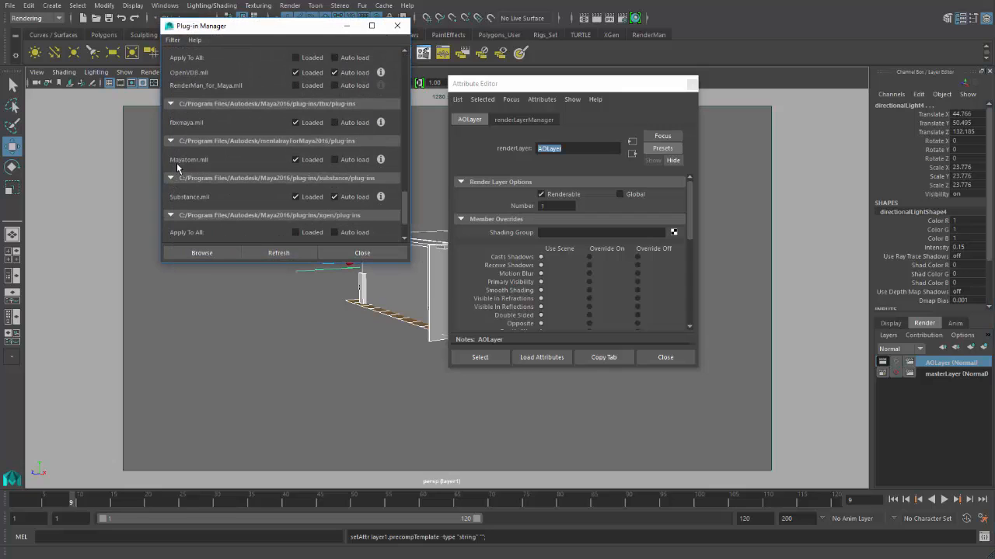
pyautogui.click(362, 252)
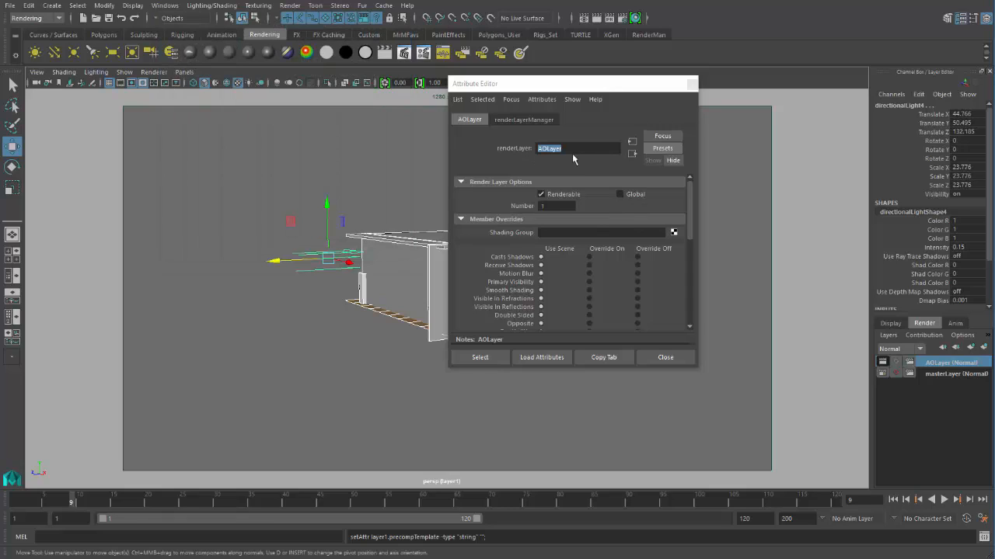
# Apply the Occlusion preset to AOLayer and move the attribute window clear of the model.
pyautogui.click(662, 149)
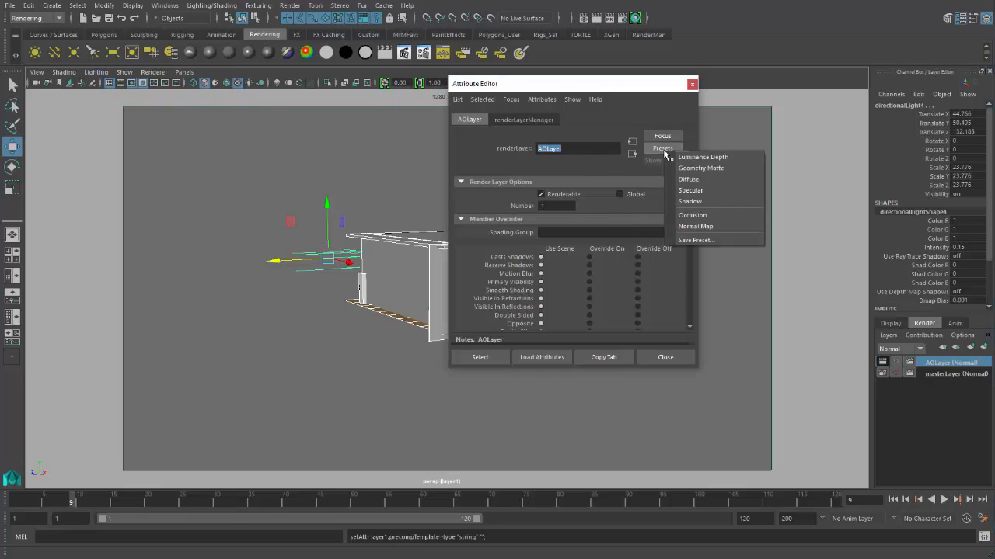
pyautogui.click(688, 216)
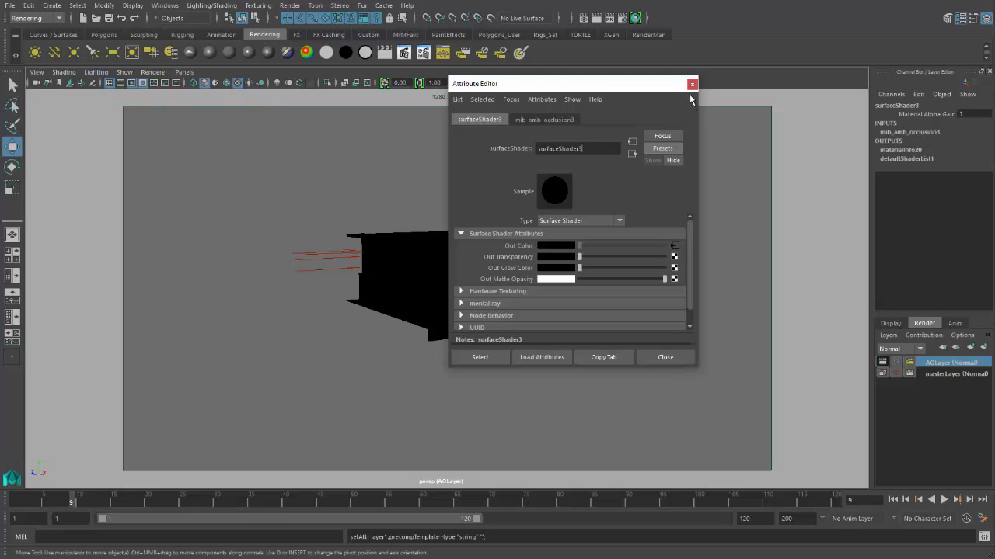
pyautogui.moveTo(637, 90); pyautogui.dragTo(815, 117)
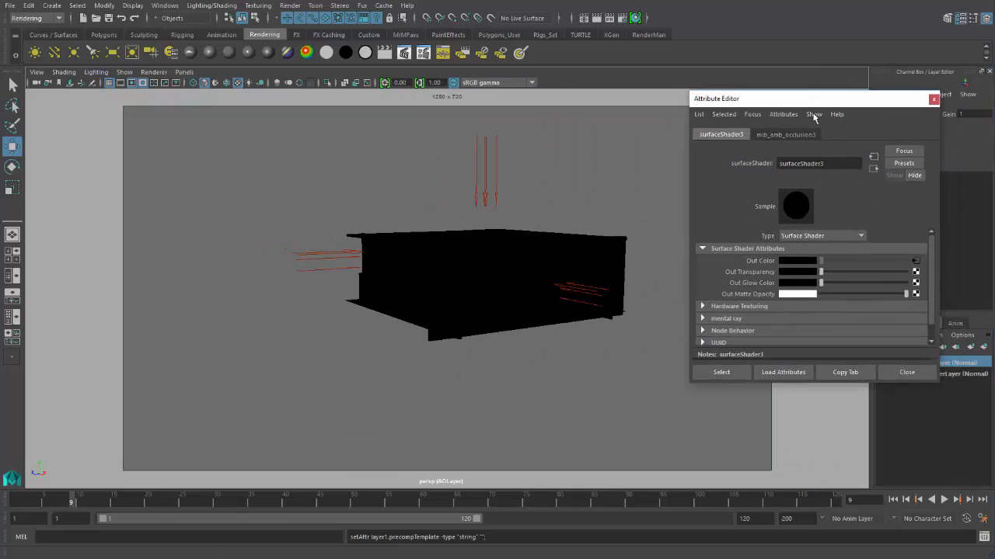
# Restore the bookmarked bedroom camera view and make a test render of AOLayer with mental ray.
pyautogui.scroll(2, 575, 266)
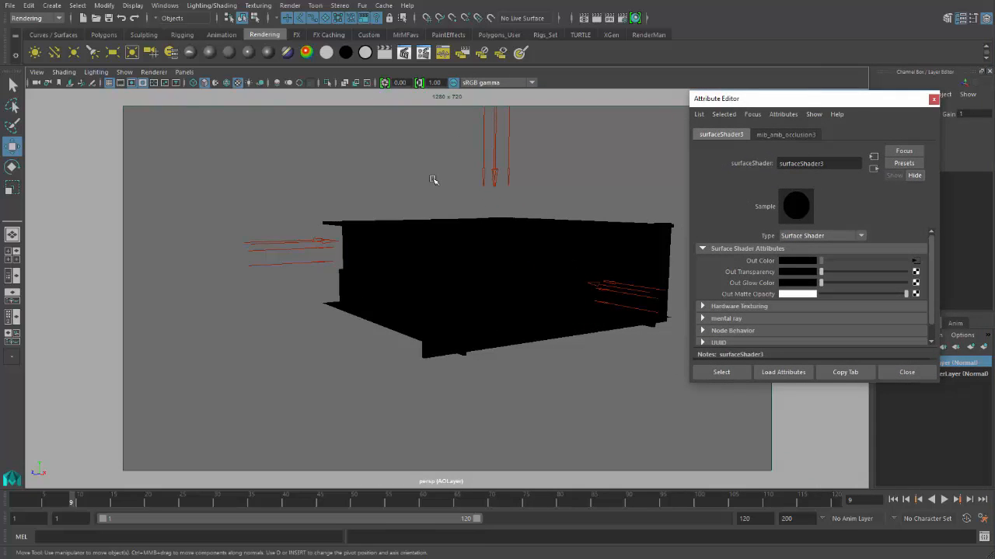
pyautogui.click(59, 82)
pyautogui.click(79, 100)
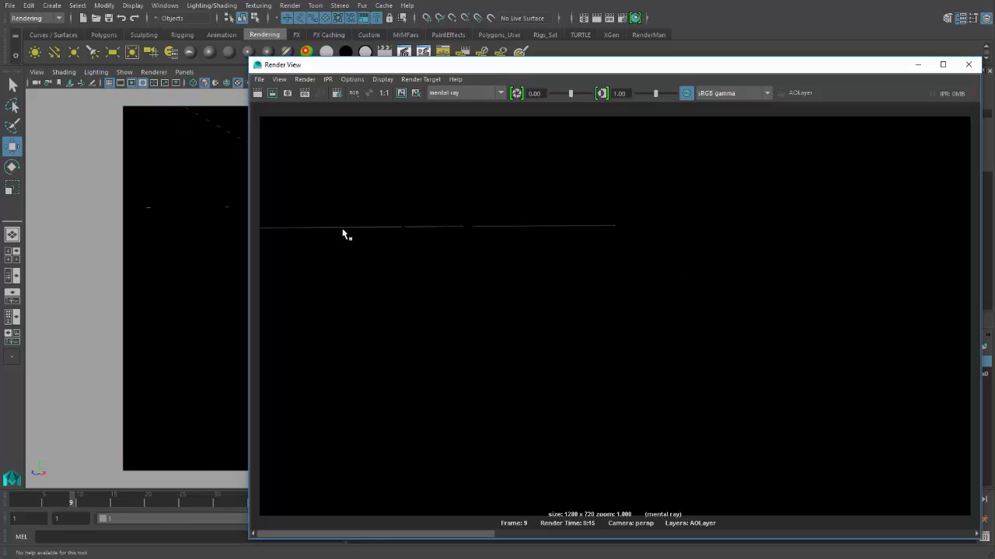
pyautogui.click(969, 64)
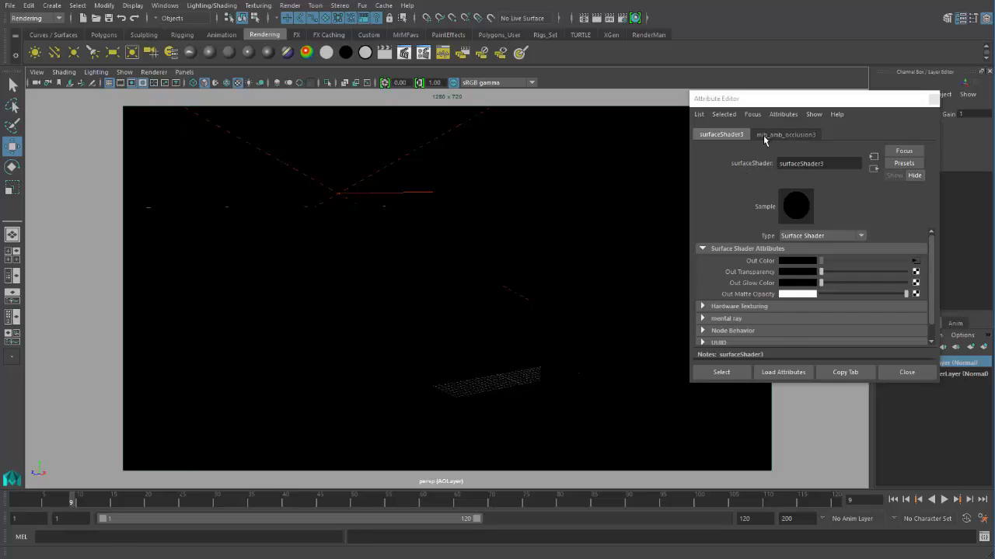
# Review the ambient occlusion node's parameters and inspect the attributes of the low wall, the bed frame and a window piece.
pyautogui.click(805, 135)
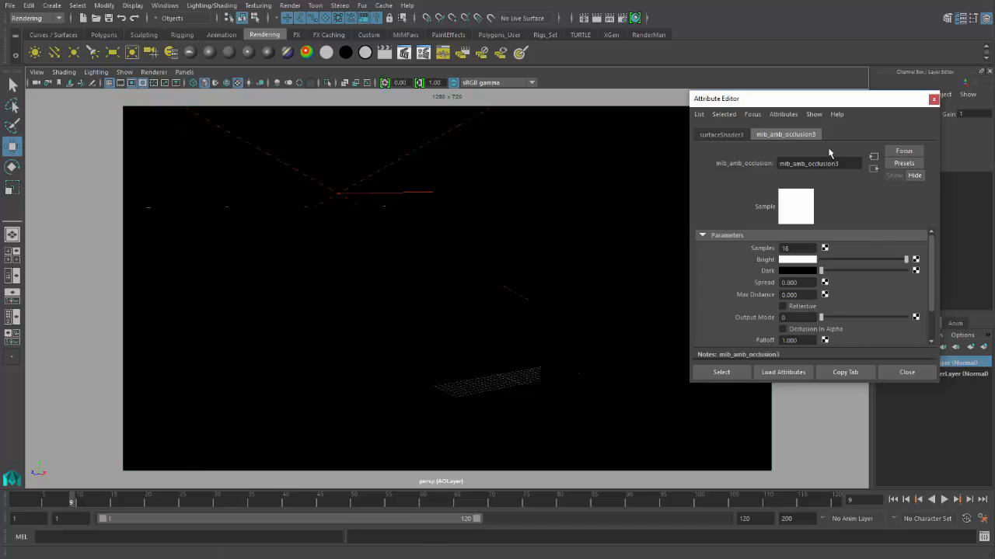
pyautogui.moveTo(847, 101); pyautogui.dragTo(788, 105)
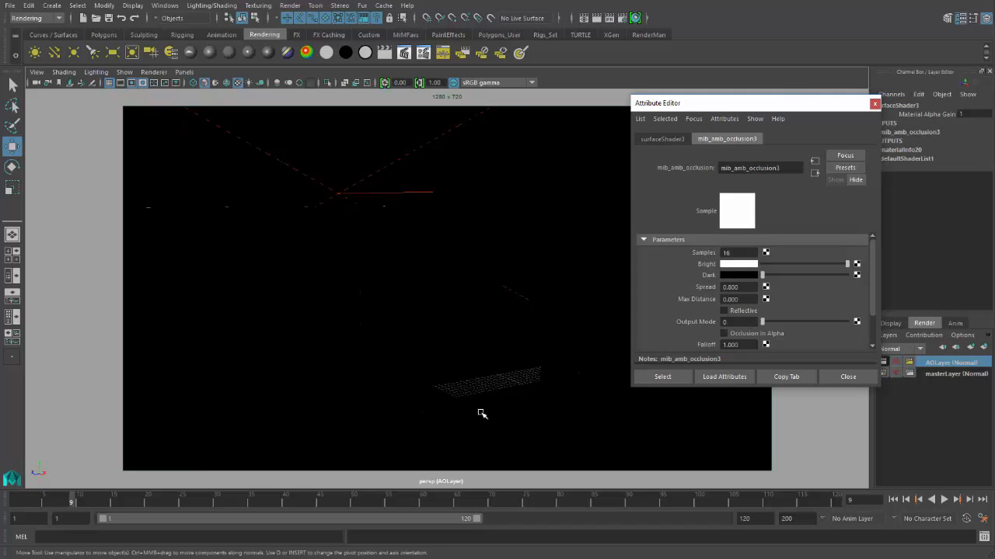
pyautogui.click(546, 261)
pyautogui.moveTo(547, 262); pyautogui.dragTo(395, 222, button='middle')
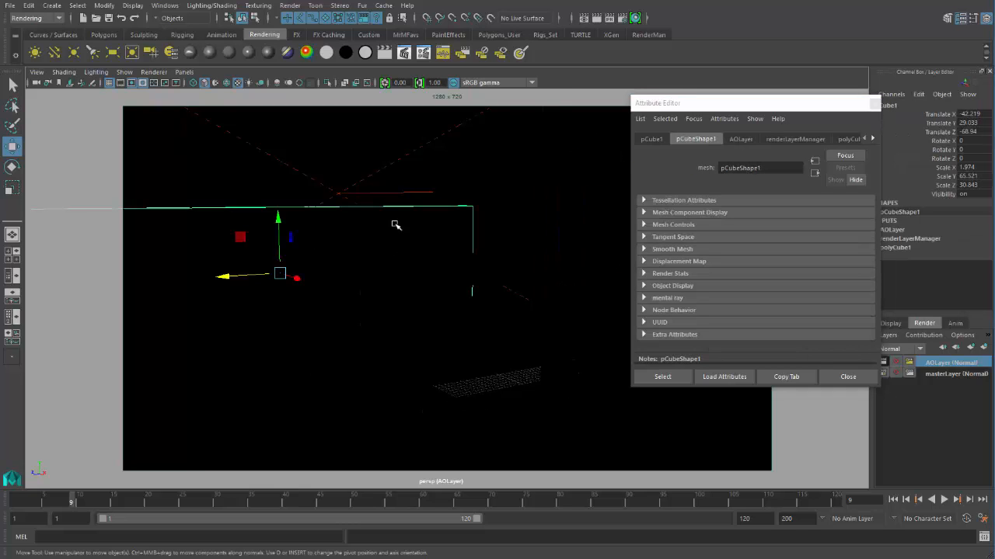
pyautogui.click(386, 331)
pyautogui.click(463, 371)
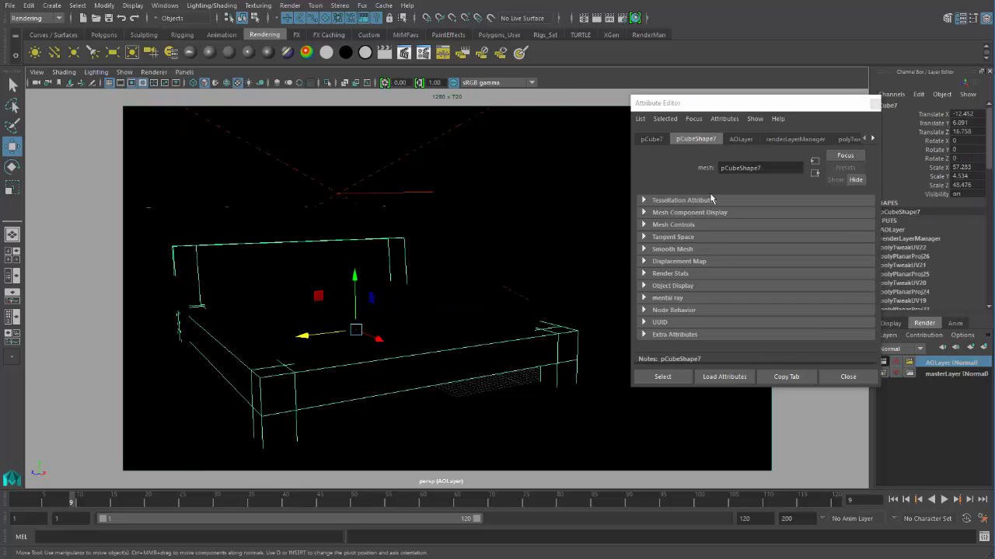
pyautogui.click(319, 209)
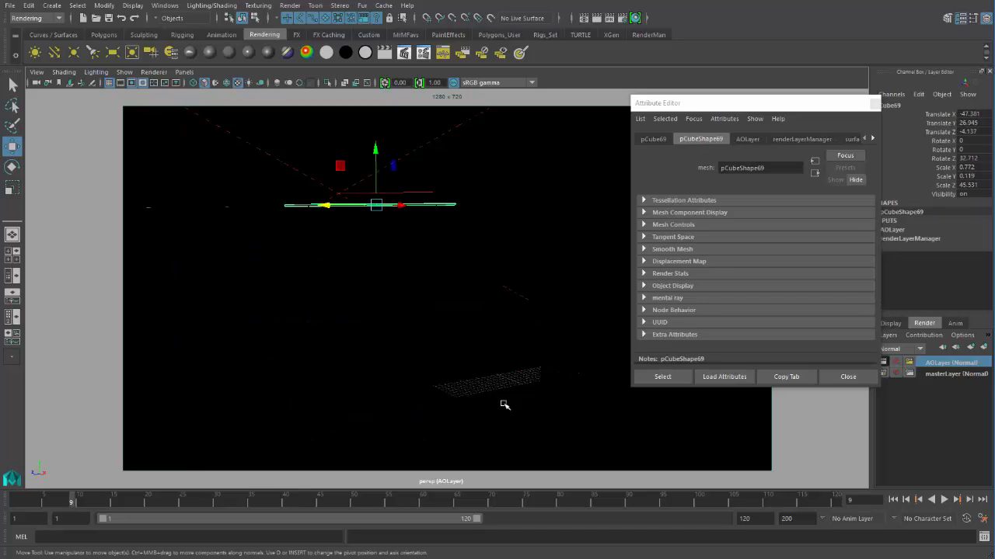
# Open the floor plane's surface shader and go to the ambient occlusion node connected to its Out Color.
pyautogui.click(592, 430)
pyautogui.moveTo(506, 397); pyautogui.dragTo(505, 512, button='right')
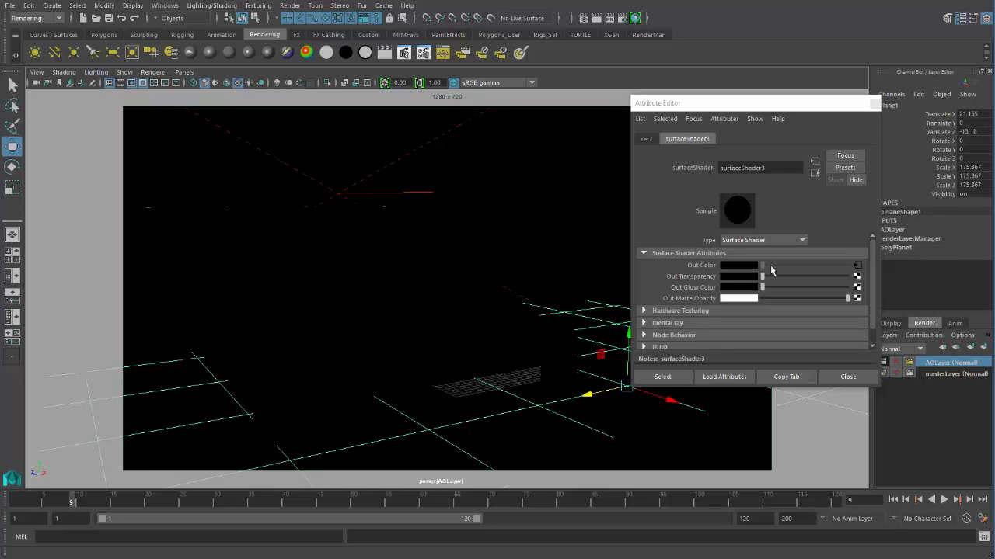
pyautogui.click(856, 265)
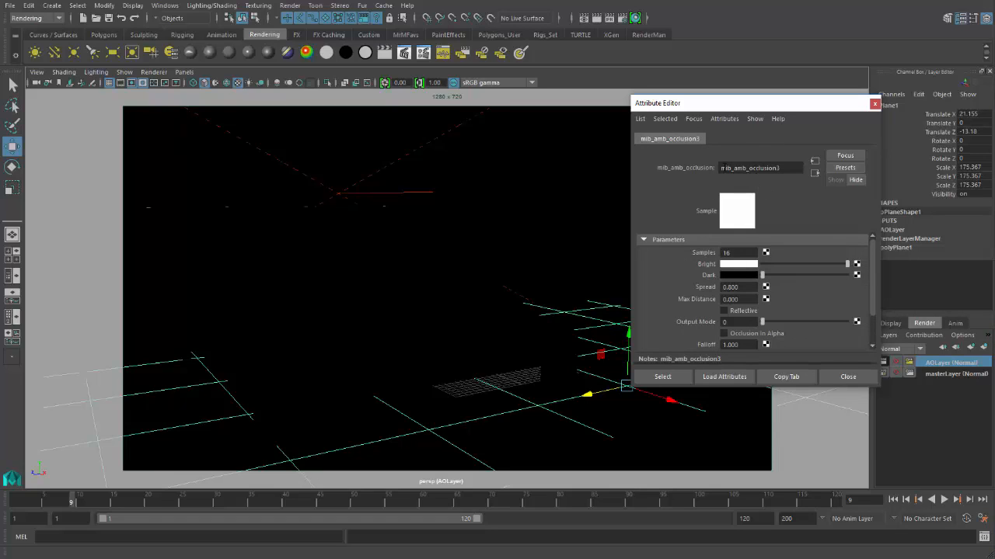
pyautogui.moveTo(780, 167); pyautogui.dragTo(733, 167)
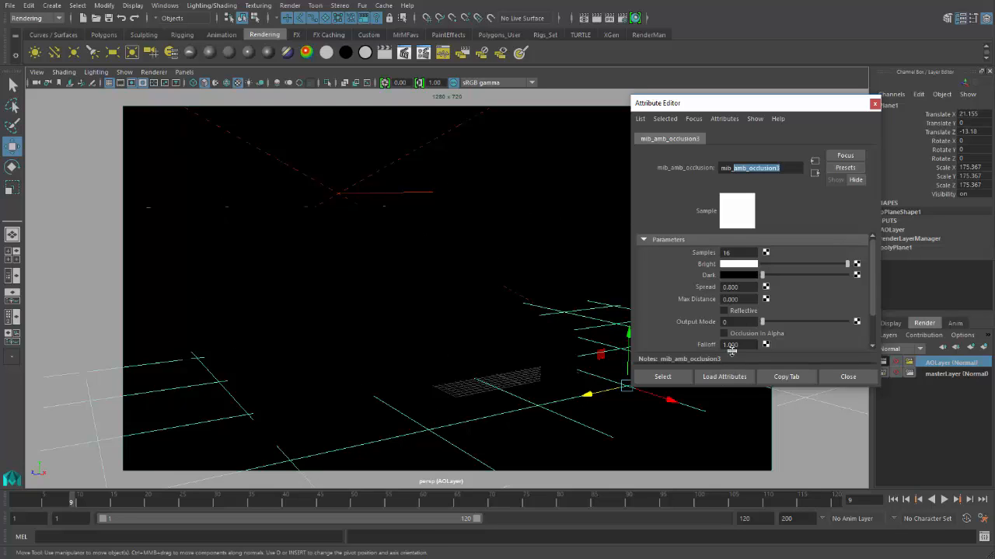
# Set the ambient occlusion node's Max Distance to 5 and make a test render of the layer, closing the render afterward.
pyautogui.click(745, 299)
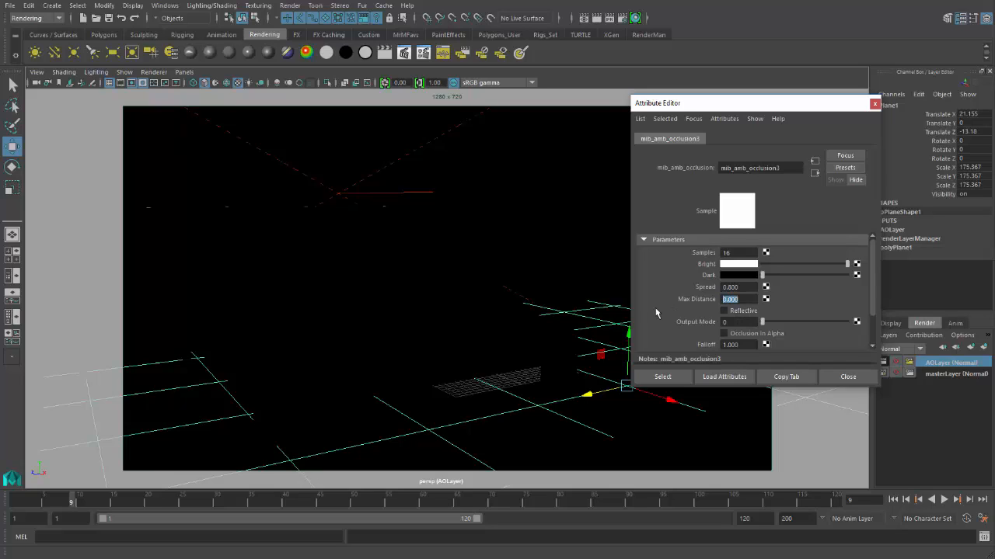
pyautogui.write('5')
pyautogui.press('Return')
pyautogui.click(597, 21)
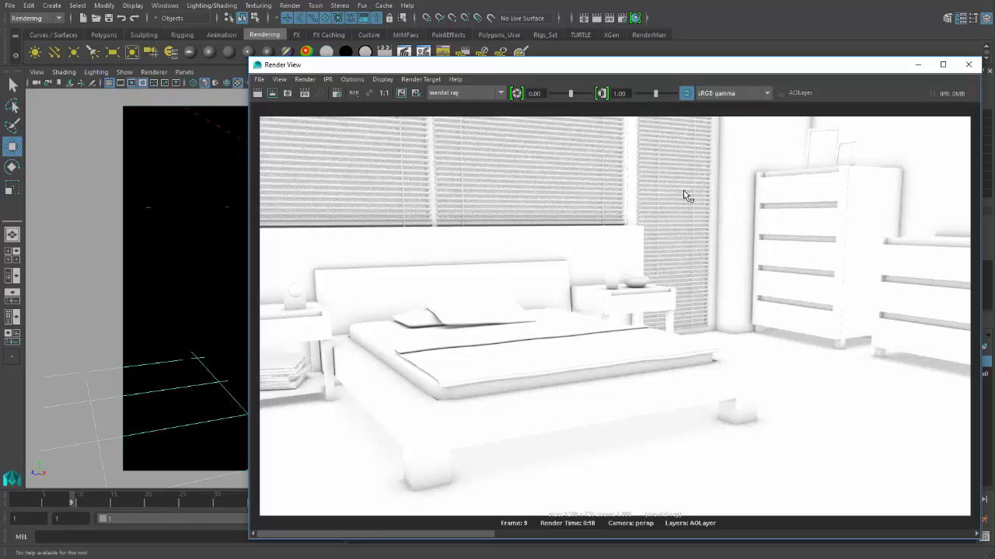
pyautogui.click(968, 65)
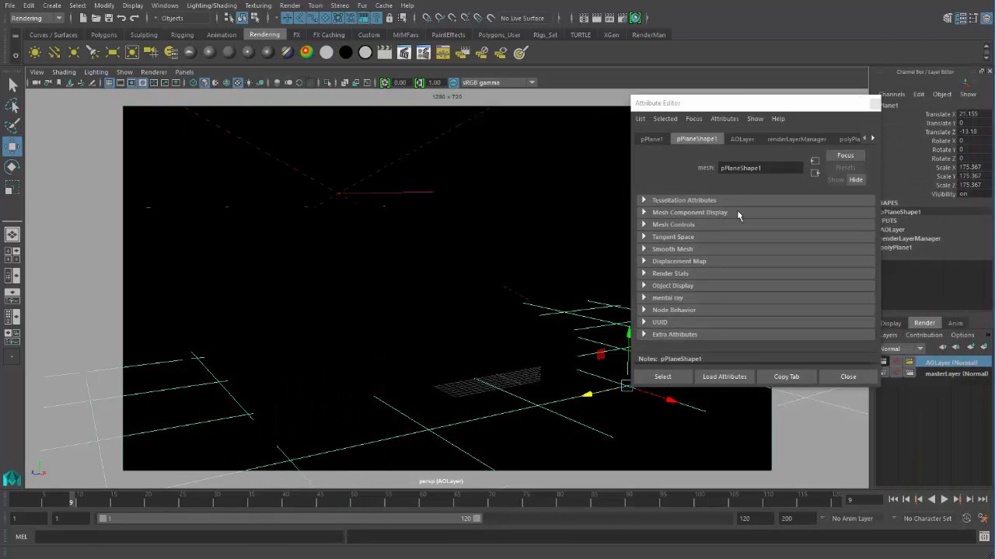
# Reopen the floor plane's ambient occlusion node, set Samples to 64 and render AOLayer again.
pyautogui.moveTo(599, 318); pyautogui.dragTo(587, 510, button='right')
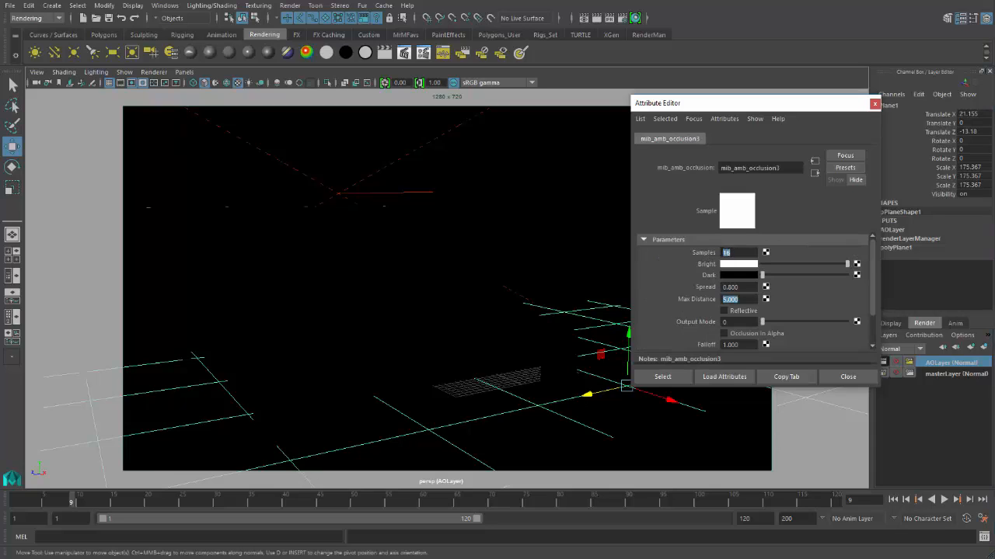
pyautogui.click(727, 252)
pyautogui.press('Return')
pyautogui.write('64')
pyautogui.press('Return')
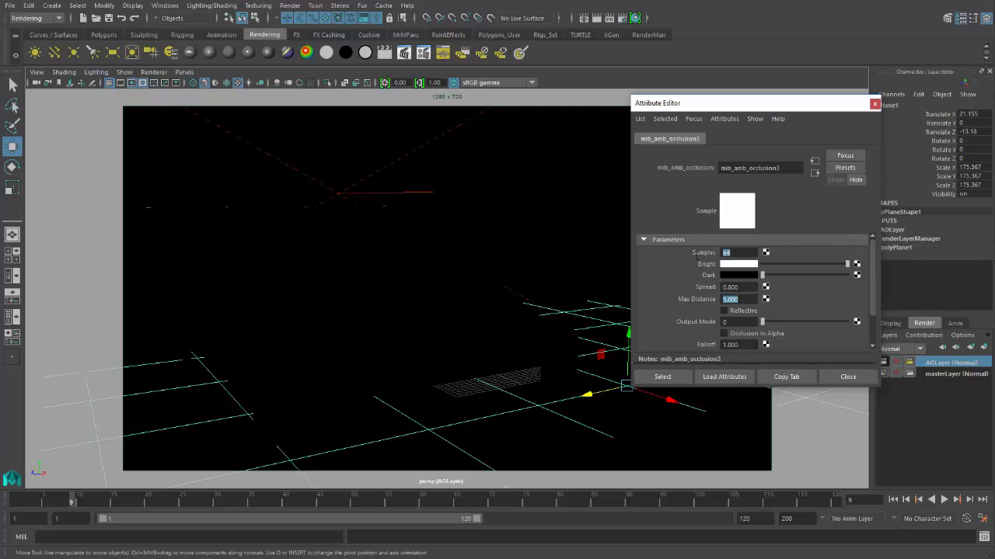
pyautogui.click(596, 17)
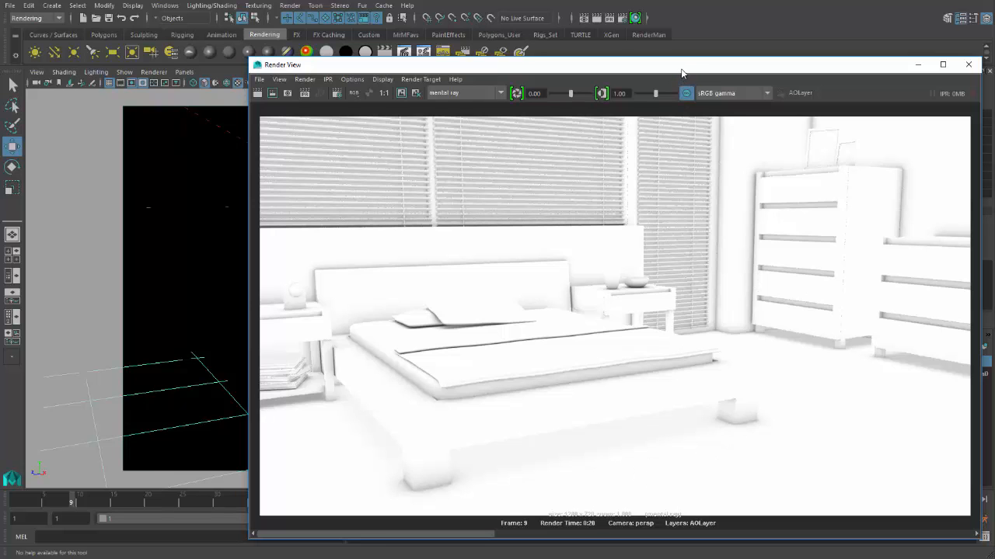
# Save the rendered occlusion image as a JPEG named AOLayer in the project's images folder.
pyautogui.moveTo(681, 72); pyautogui.dragTo(579, 52)
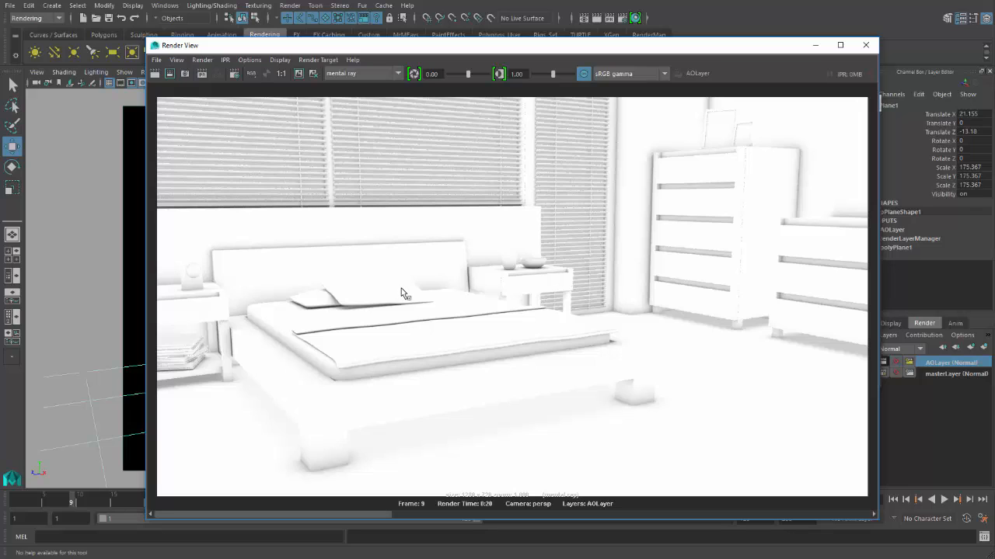
pyautogui.click(157, 61)
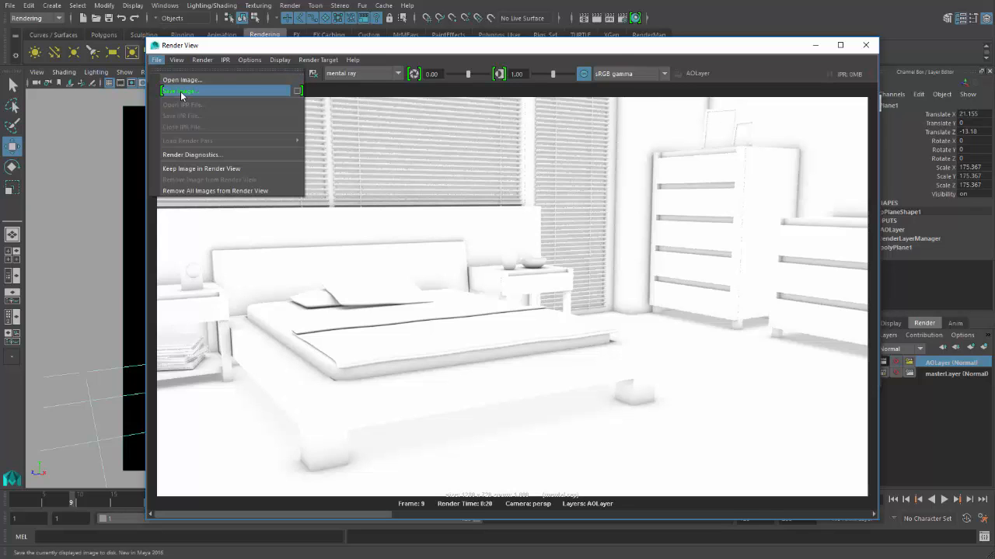
pyautogui.click(181, 91)
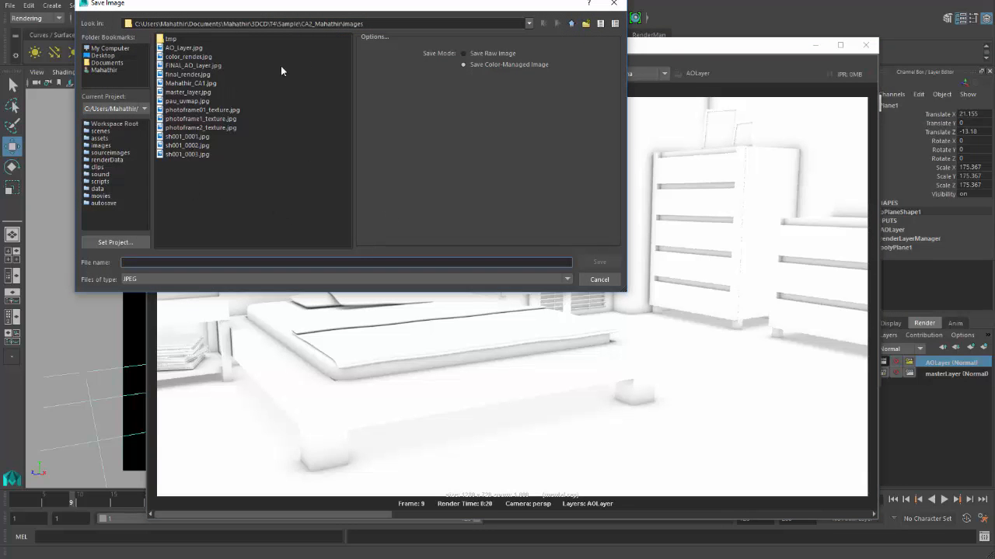
pyautogui.doubleClick(354, 24)
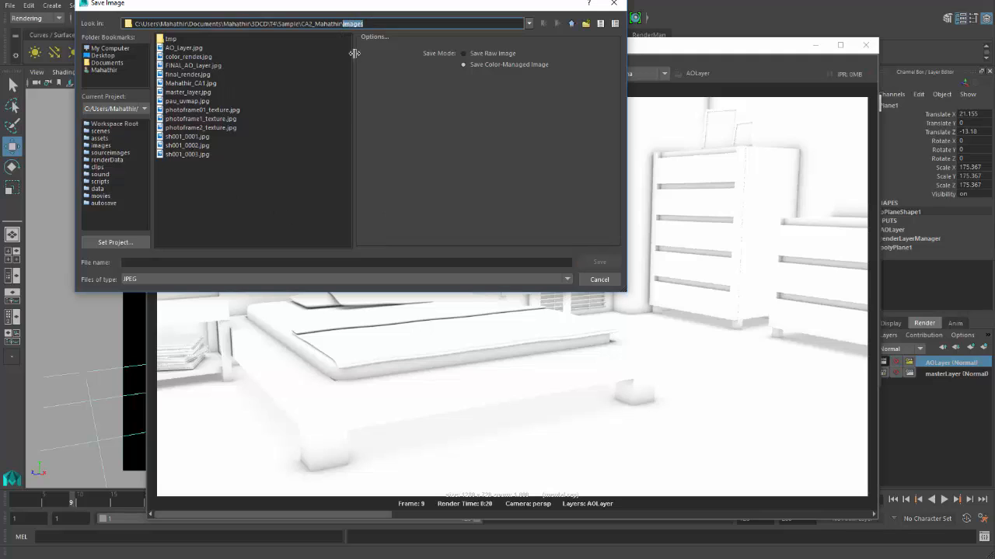
pyautogui.click(258, 262)
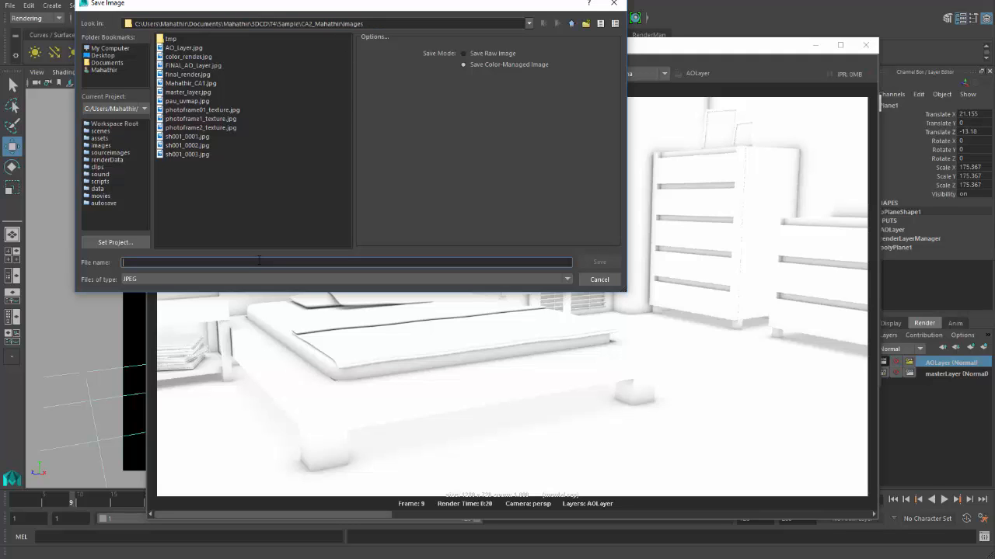
pyautogui.write('AO')
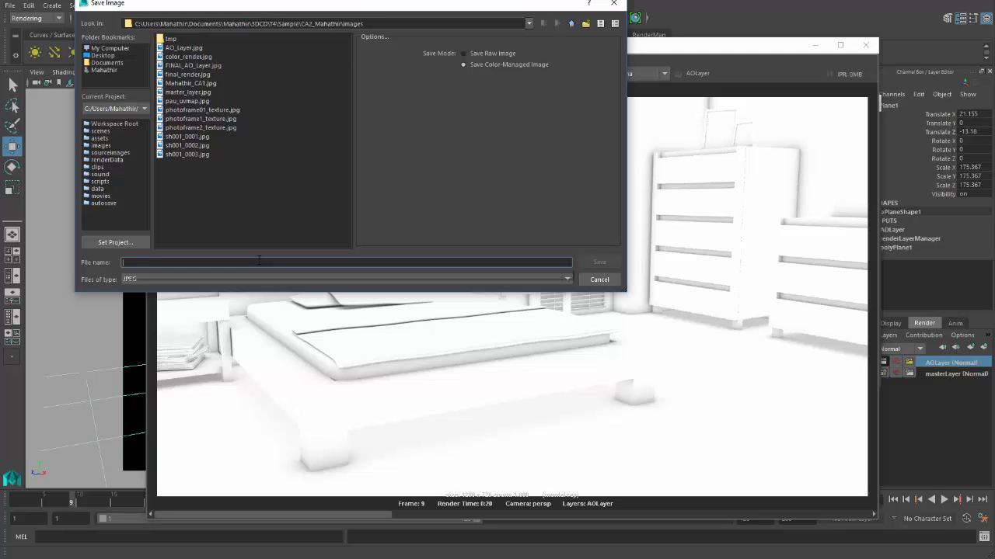
pyautogui.write('Layer')
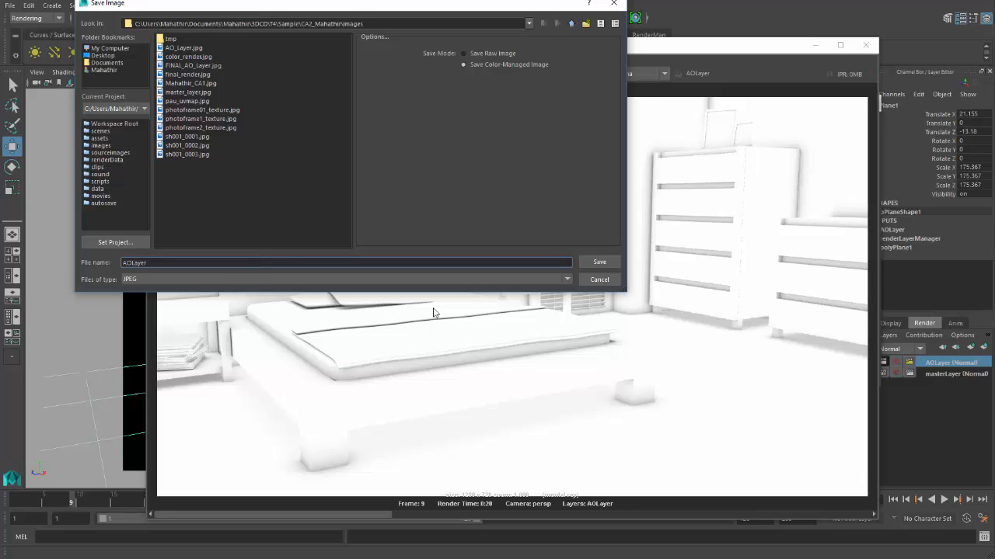
pyautogui.click(599, 262)
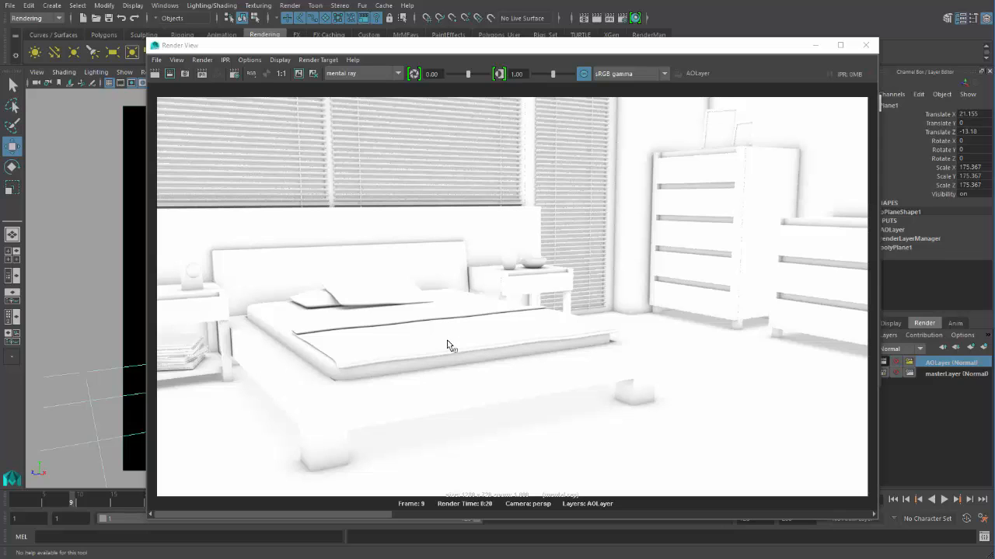
# Switch to Photoshop, select the entire AOlayer.jpg image and paste a copy of it into color.jpg as a new layer.
pyautogui.hotkey('alt', 'Tab')
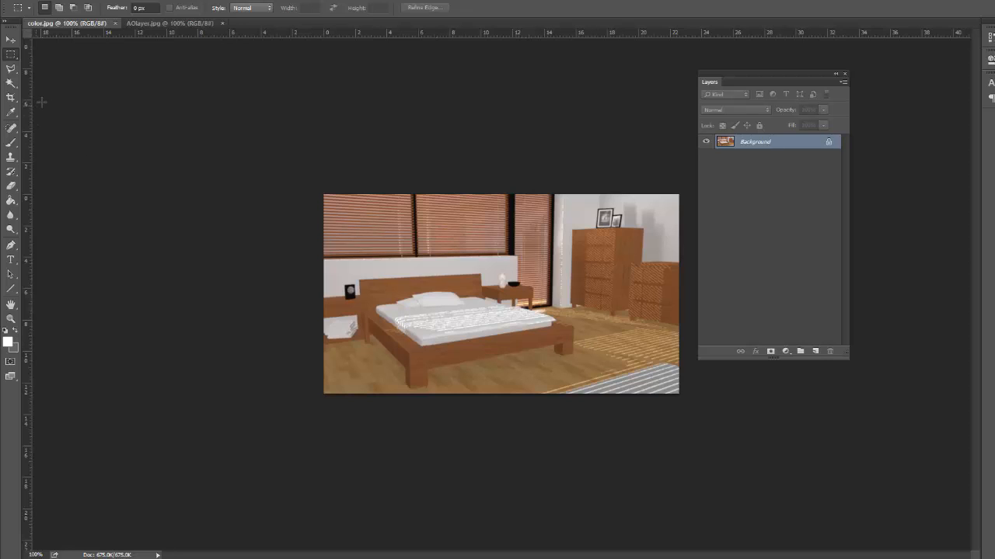
pyautogui.click(144, 25)
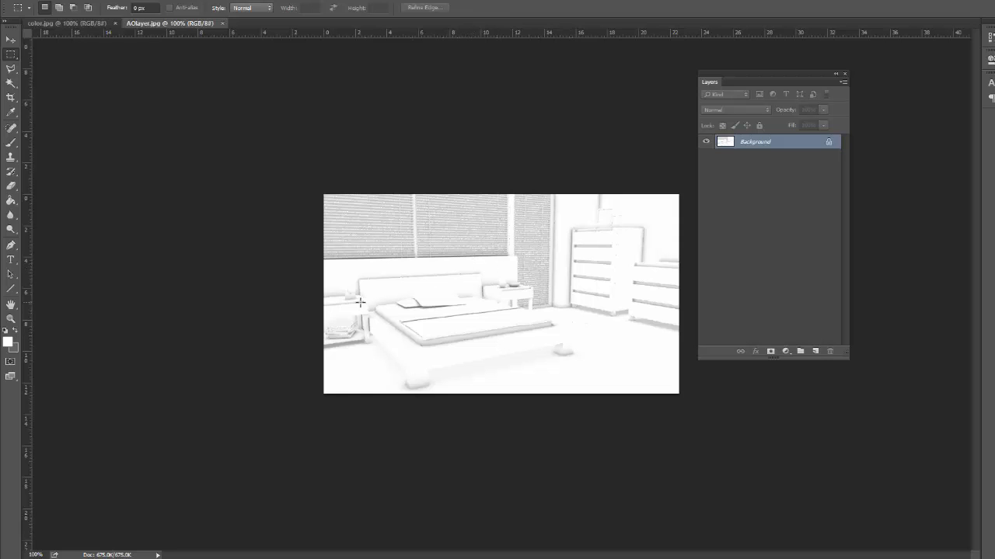
pyautogui.click(93, 24)
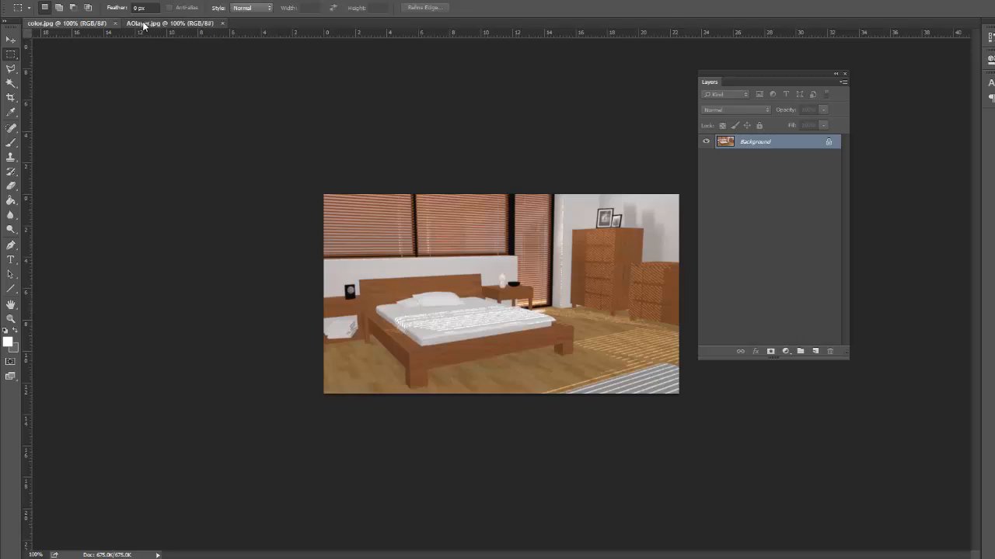
pyautogui.click(146, 25)
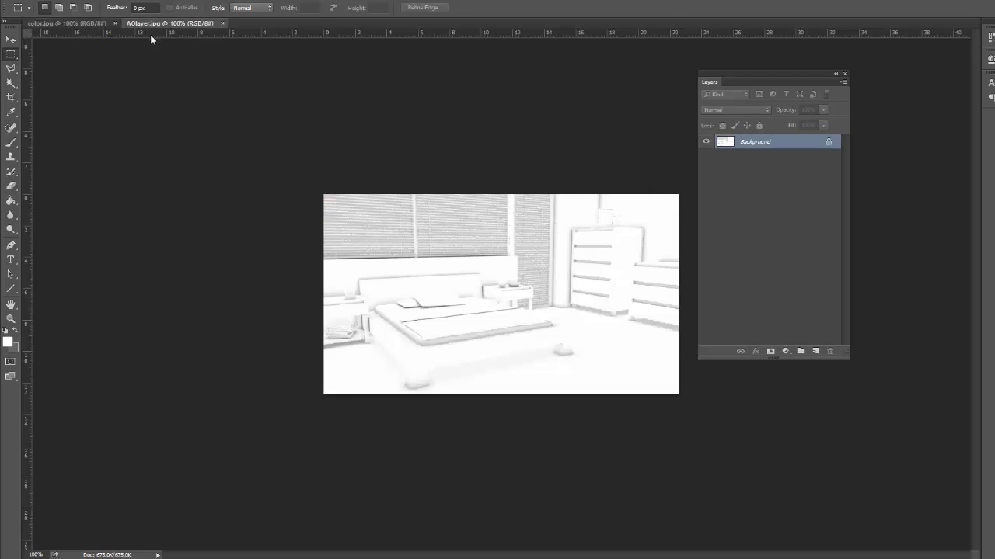
pyautogui.click(12, 56)
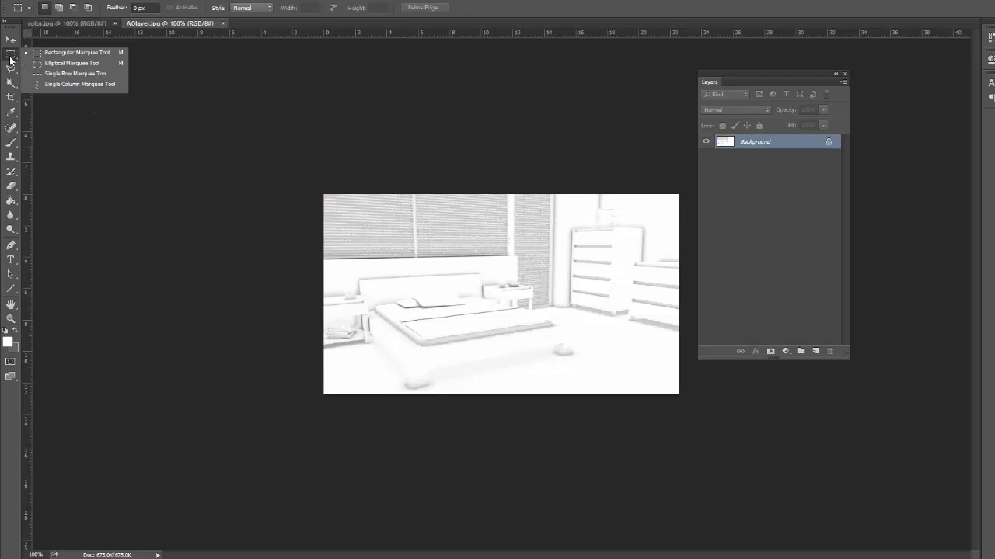
pyautogui.click(53, 56)
pyautogui.moveTo(282, 163); pyautogui.dragTo(655, 445)
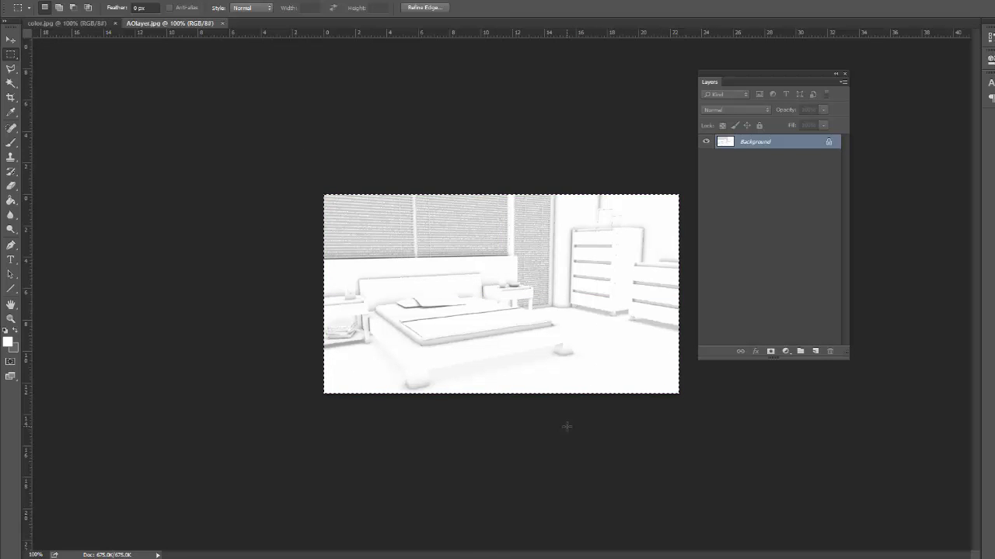
pyautogui.click(72, 24)
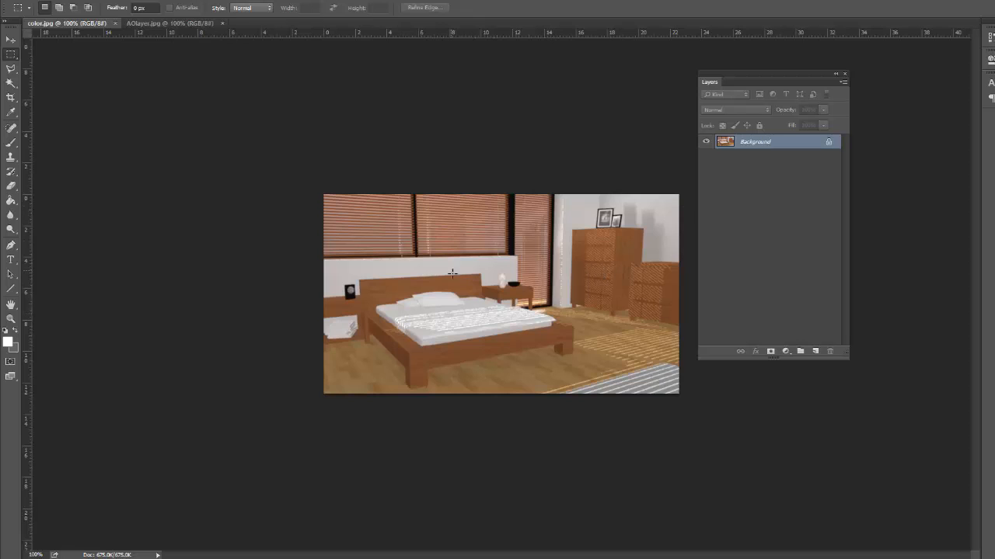
pyautogui.hotkey('ctrl', 'v')
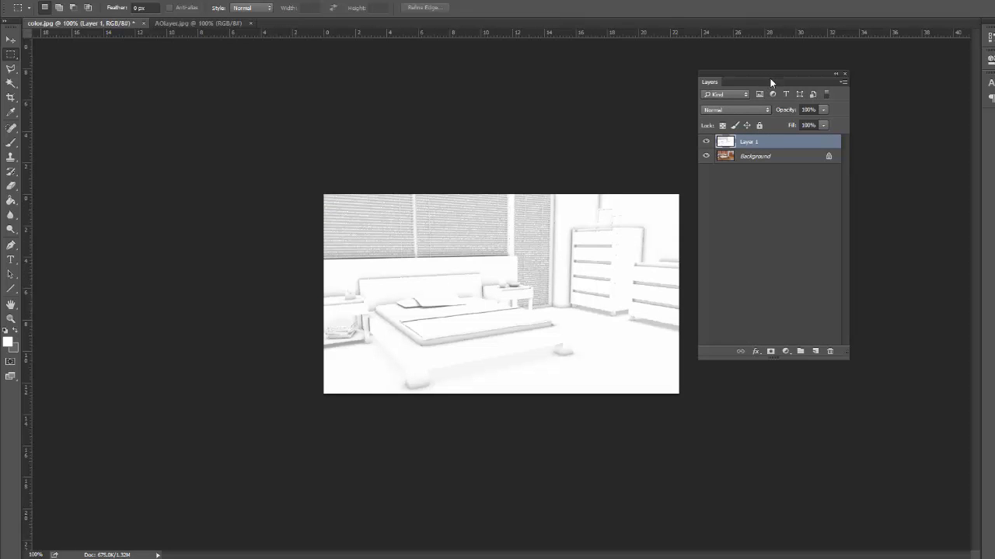
# Move the layer list clear of its spot and rename the pasted layer AOLayer.
pyautogui.moveTo(770, 82); pyautogui.dragTo(773, 146)
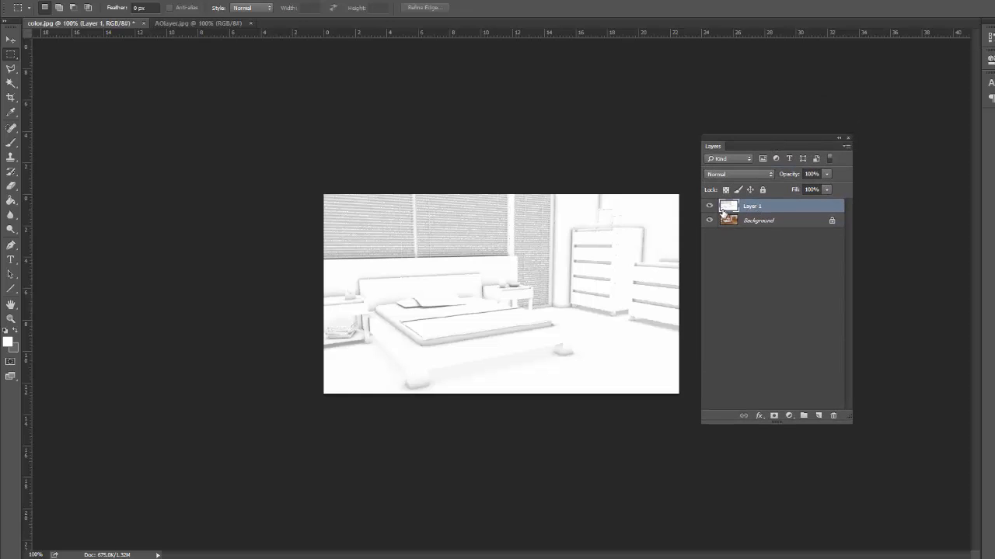
pyautogui.click(751, 223)
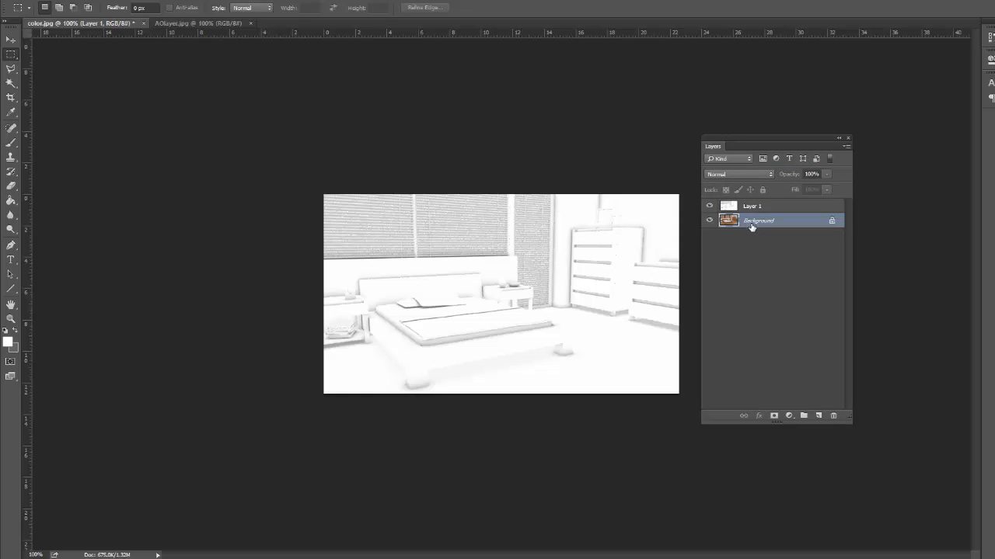
pyautogui.click(761, 207)
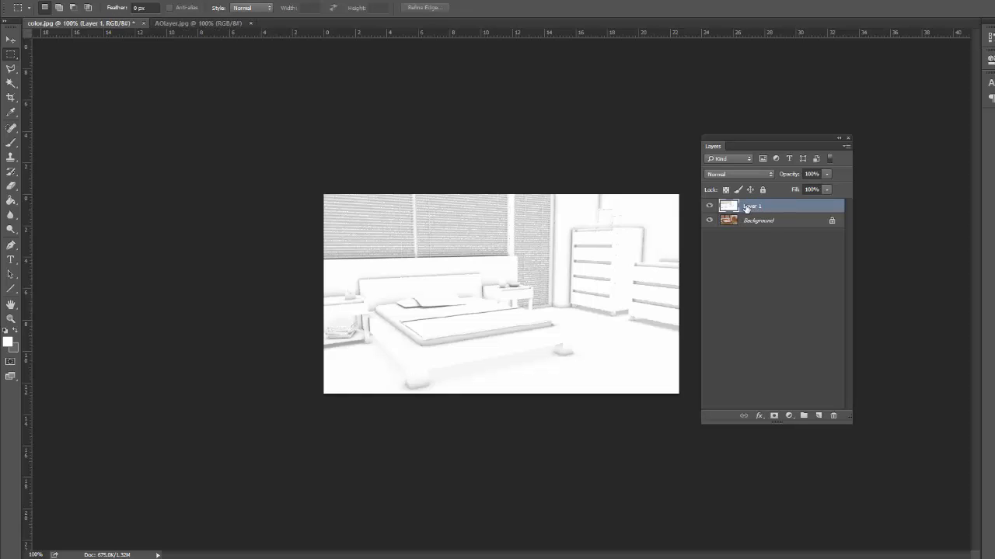
pyautogui.doubleClick(756, 208)
pyautogui.write('AOLayer')
pyautogui.press('Return')
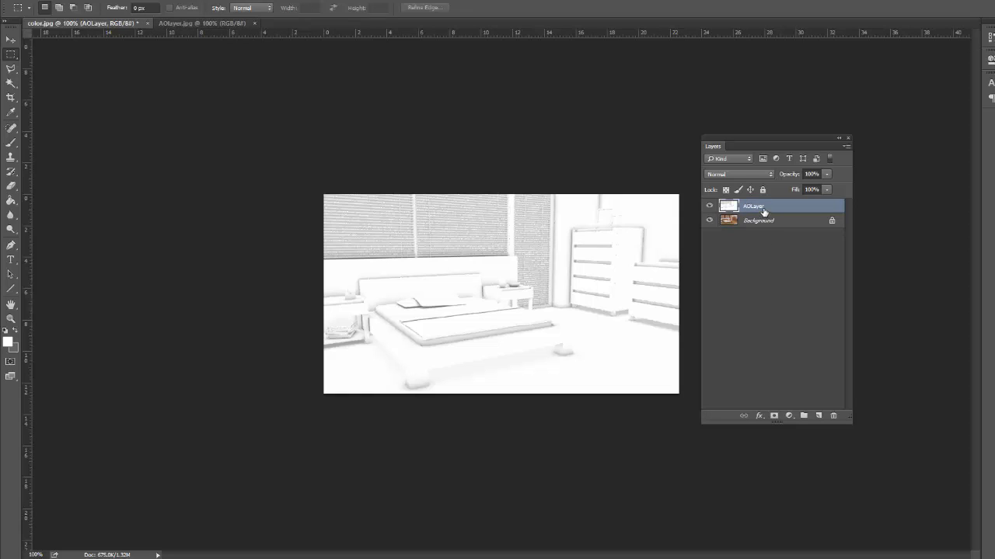
# Set the AOLayer layer's blend mode to Multiply and check the composite at closer range.
pyautogui.click(716, 175)
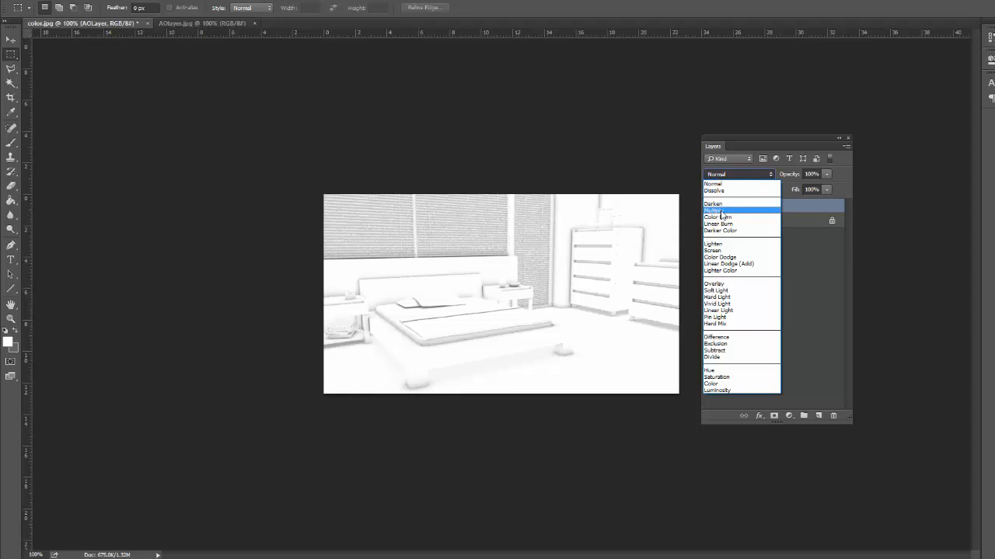
pyautogui.click(721, 212)
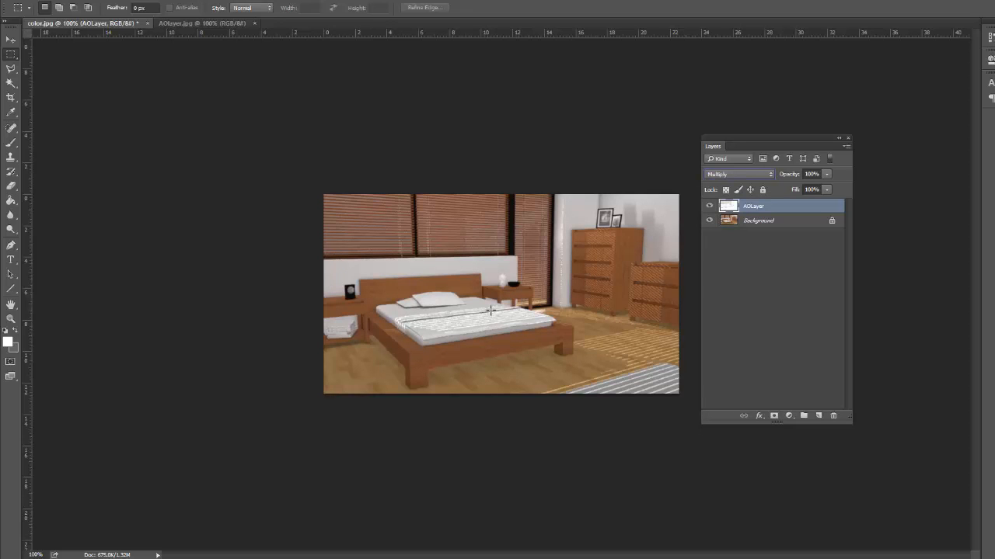
pyautogui.hotkey('ctrl', '+')
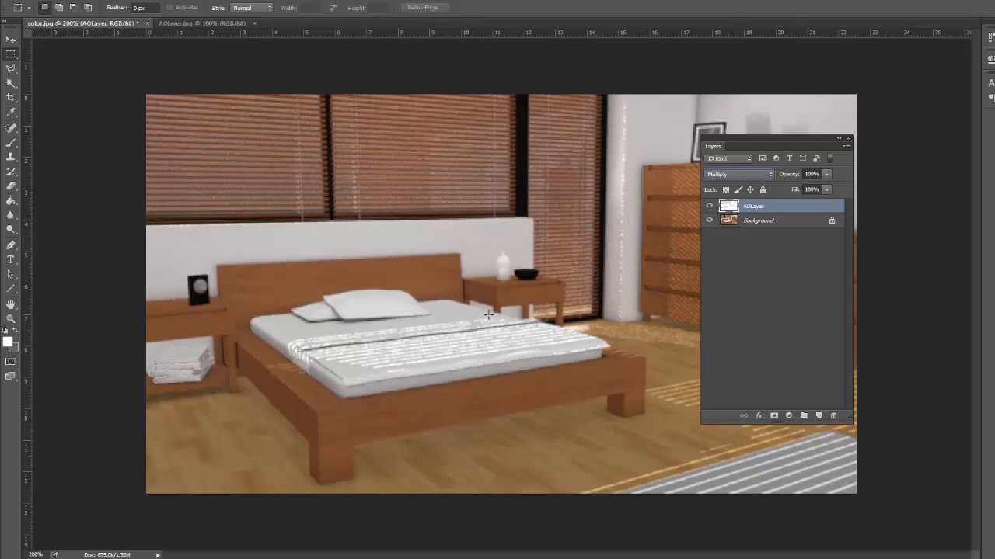
pyautogui.hotkey('ctrl', '-')
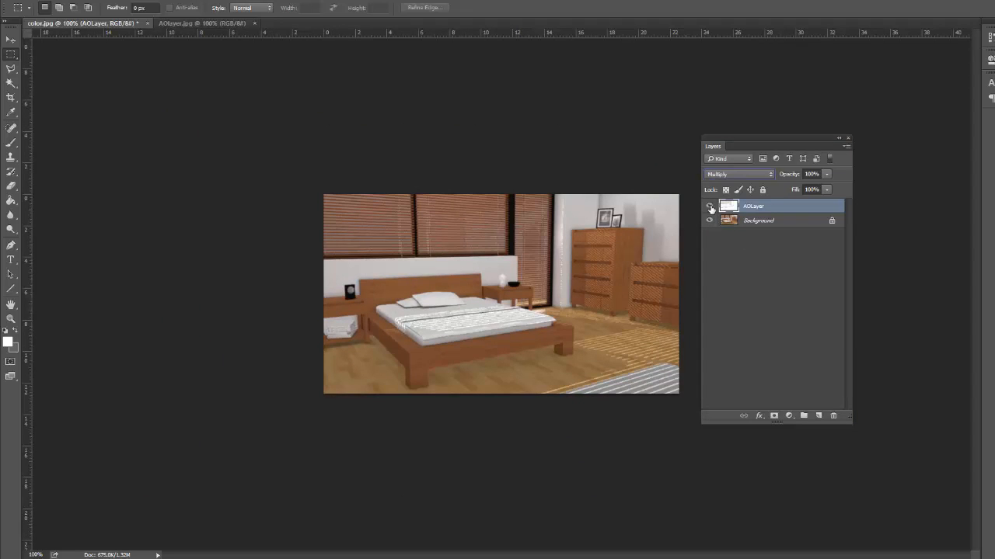
# Compare the bedroom image with and without the occlusion shading by toggling the AOLayer layer's visibility, leaving it shown.
pyautogui.click(709, 207)
pyautogui.click(708, 207)
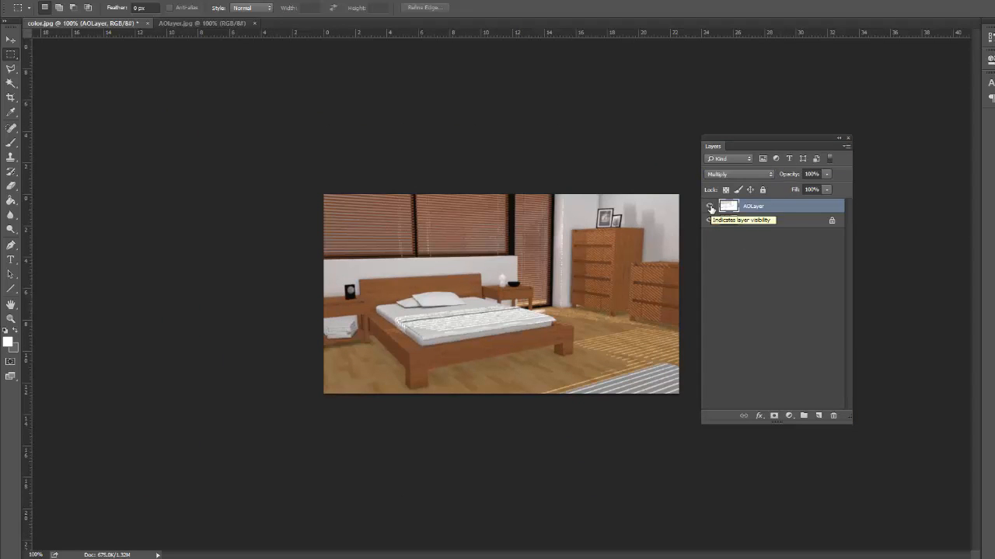
pyautogui.click(710, 207)
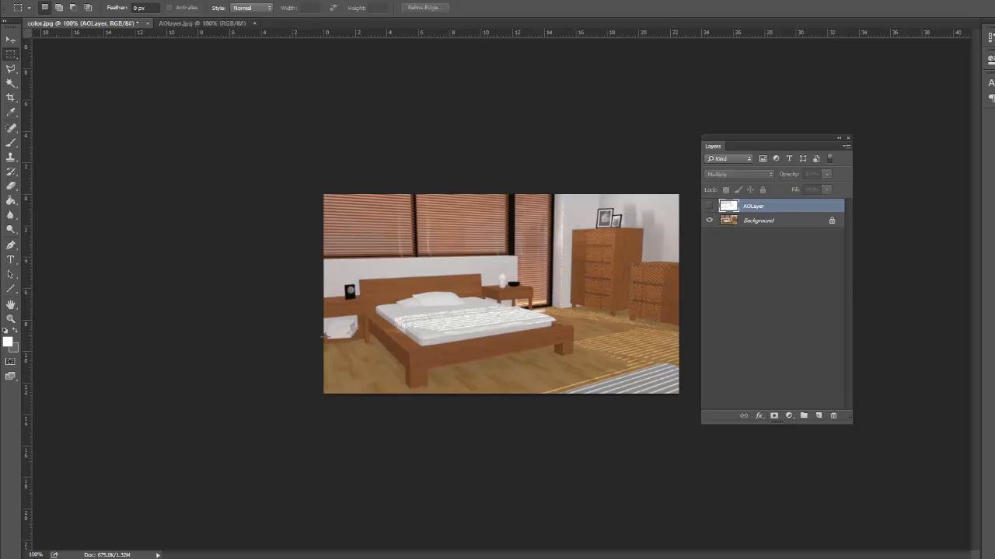
pyautogui.click(709, 208)
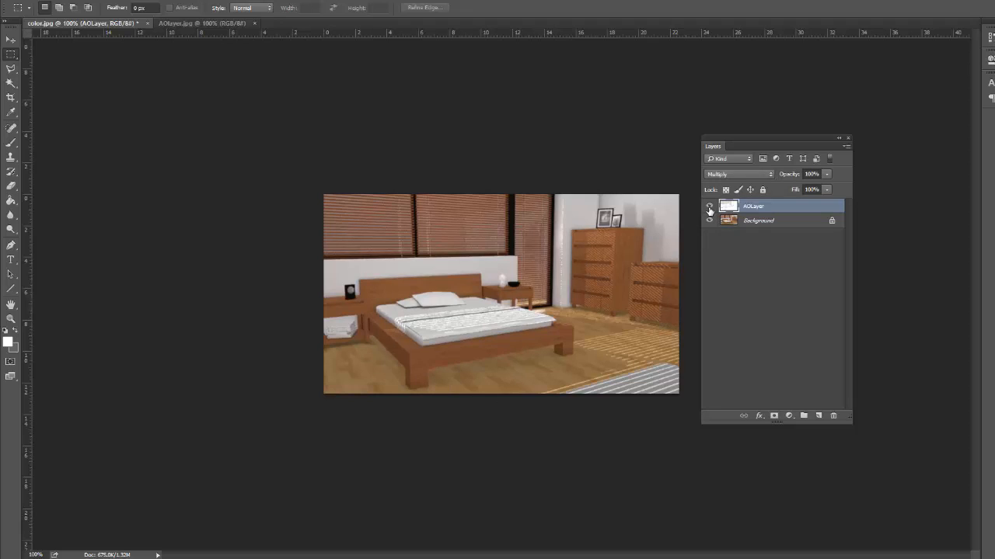
pyautogui.click(709, 208)
pyautogui.click(708, 208)
pyautogui.click(709, 208)
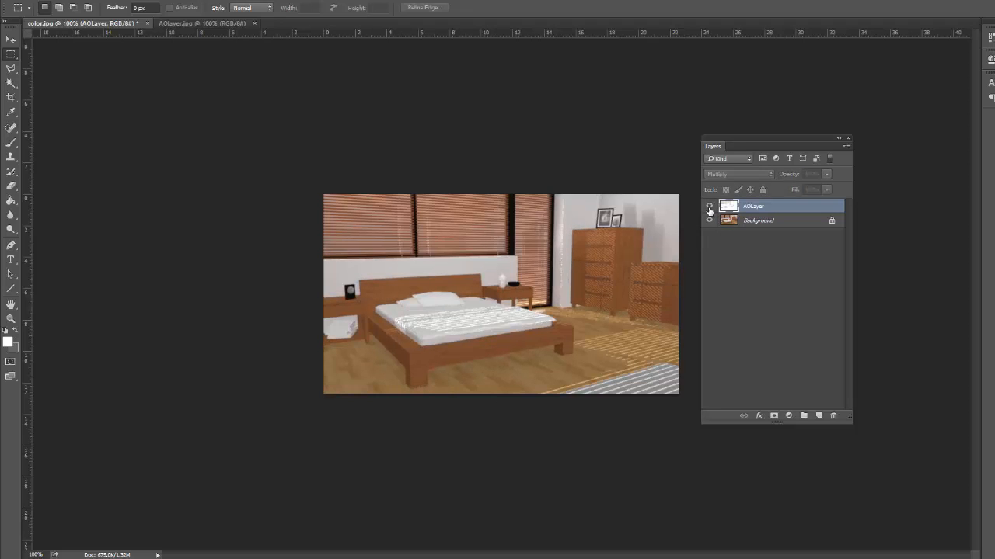
pyautogui.click(708, 208)
pyautogui.click(709, 208)
pyautogui.click(709, 208)
pyautogui.click(709, 209)
pyautogui.click(708, 206)
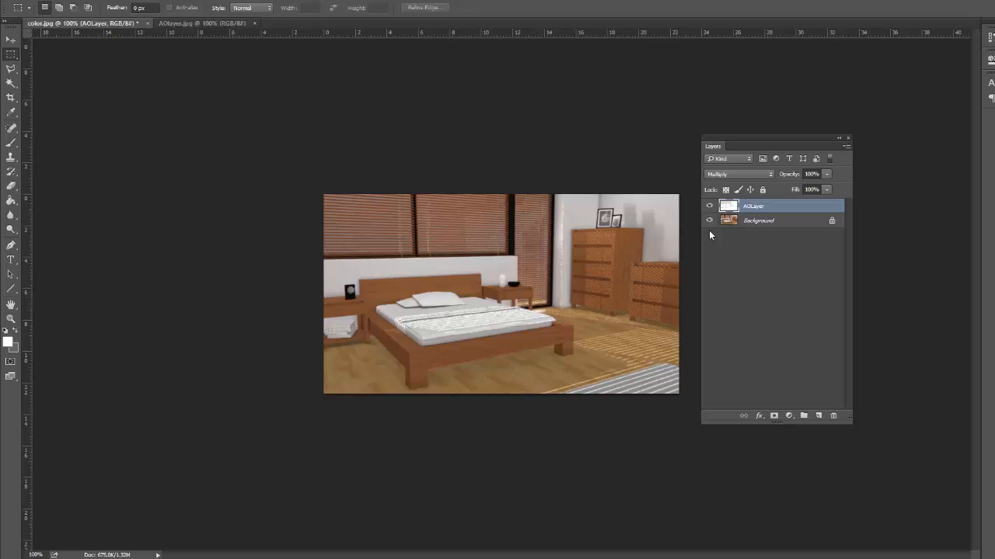
# Toggle the AOLayer layer's visibility repeatedly to examine its contact shading on the drawers, bed and floor, leaving the layer shown.
pyautogui.click(708, 205)
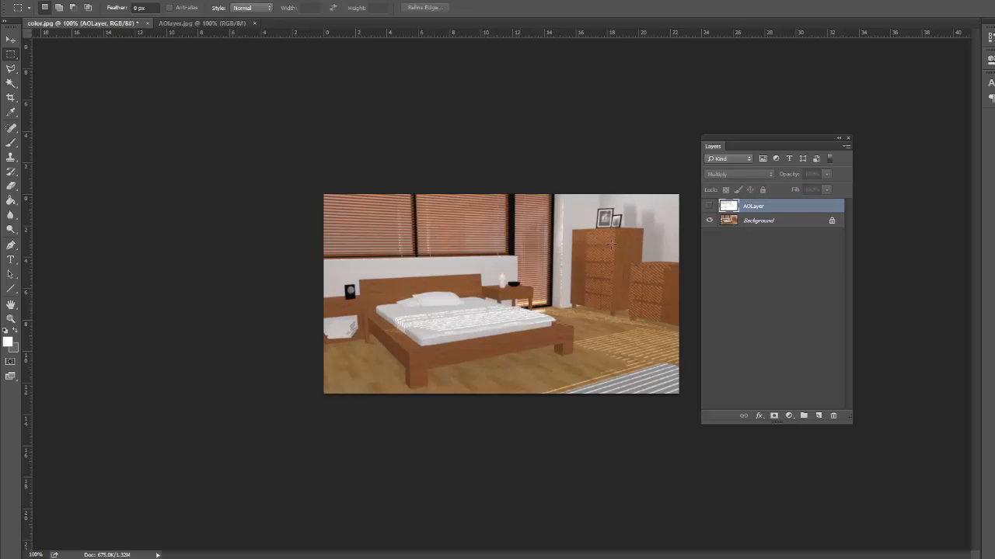
pyautogui.click(709, 206)
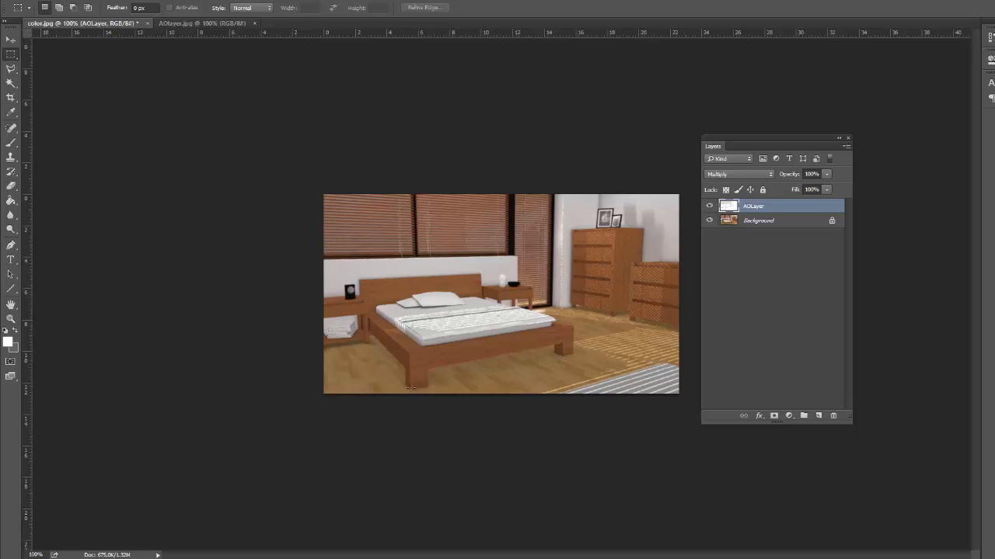
pyautogui.click(709, 208)
pyautogui.click(708, 207)
pyautogui.click(708, 208)
pyautogui.click(709, 208)
pyautogui.click(708, 208)
pyautogui.click(708, 208)
pyautogui.click(709, 212)
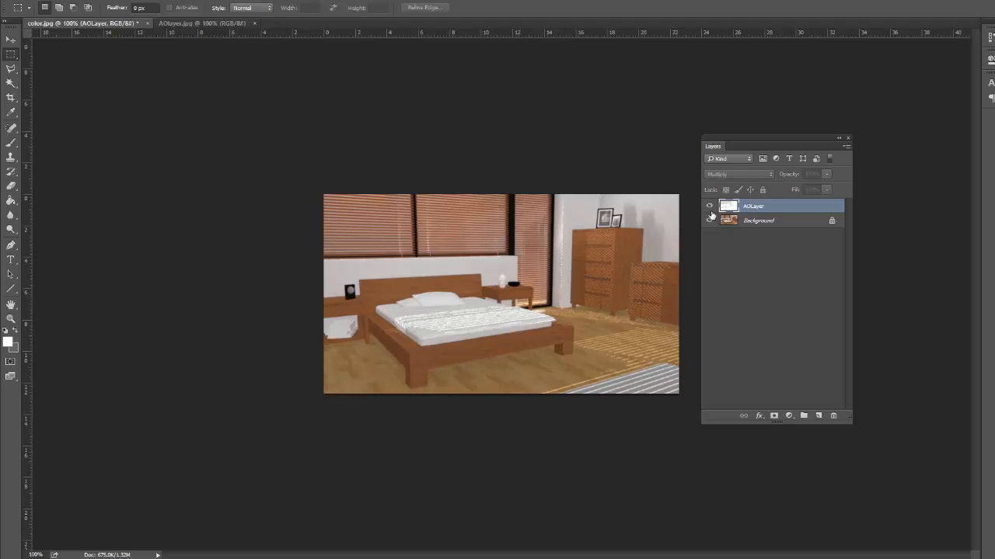
pyautogui.click(709, 212)
pyautogui.click(709, 213)
pyautogui.click(709, 212)
pyautogui.click(710, 212)
pyautogui.click(709, 212)
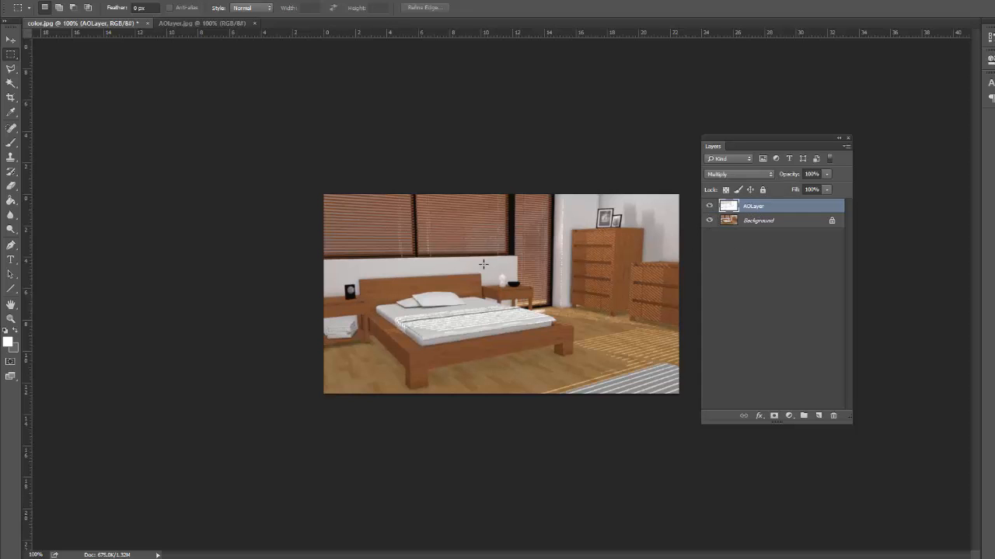
# Save the layered composite in Photoshop format as final_render.psd in the project's images folder, replacing the existing file.
pyautogui.click(38, 2)
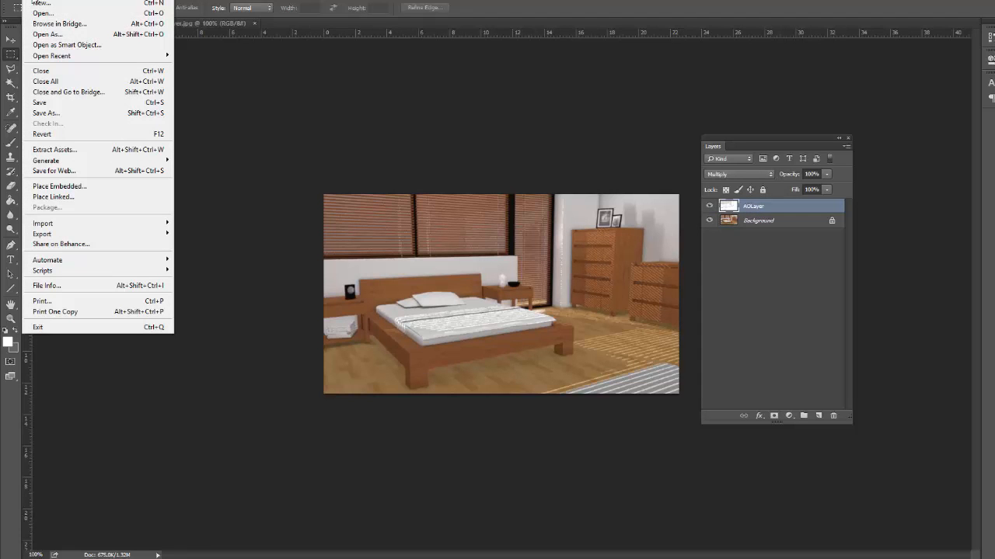
pyautogui.click(46, 113)
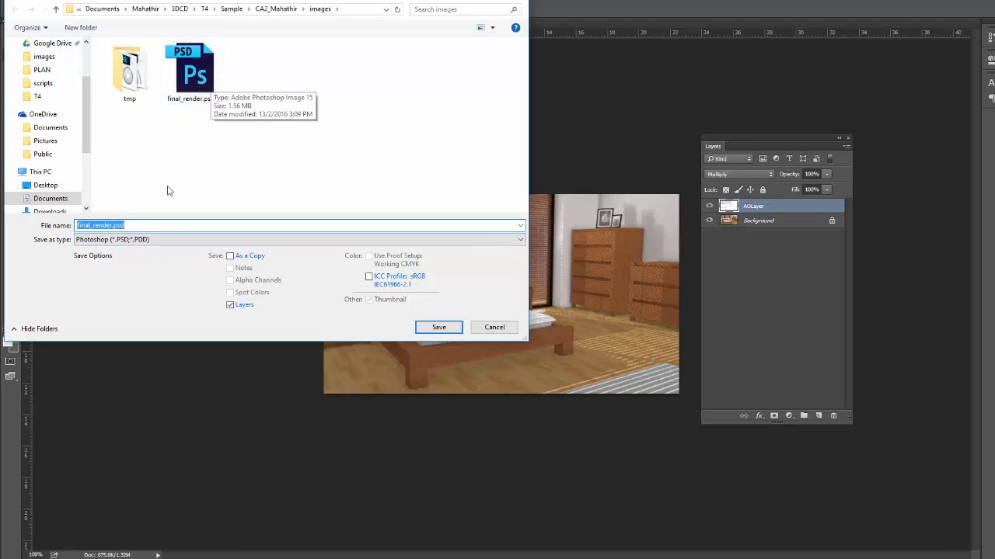
pyautogui.click(190, 71)
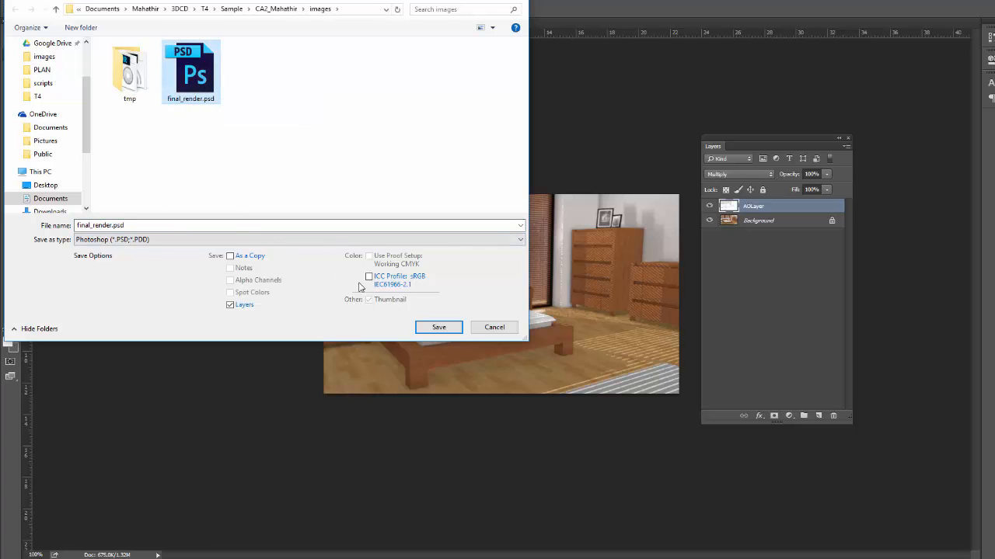
pyautogui.click(423, 324)
pyautogui.click(559, 278)
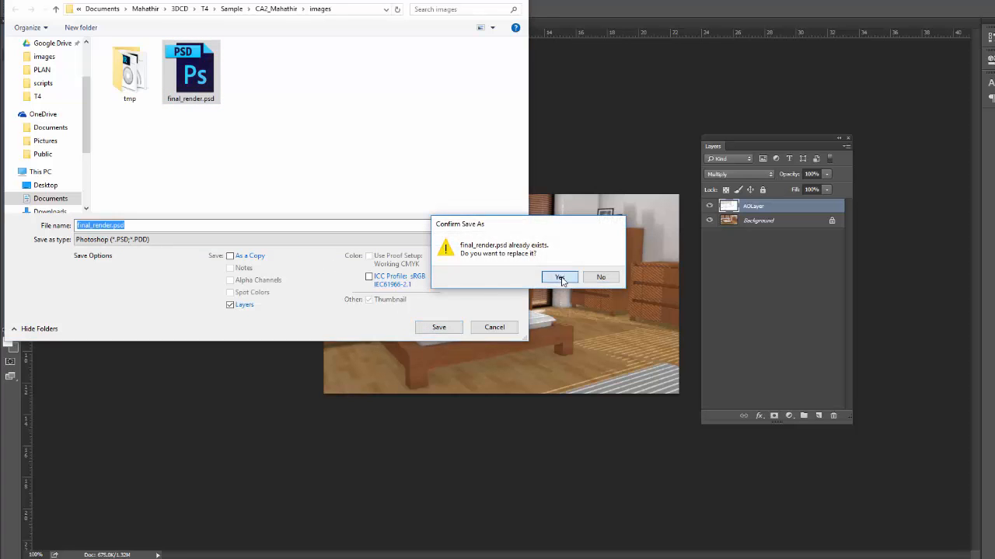
pyautogui.click(659, 162)
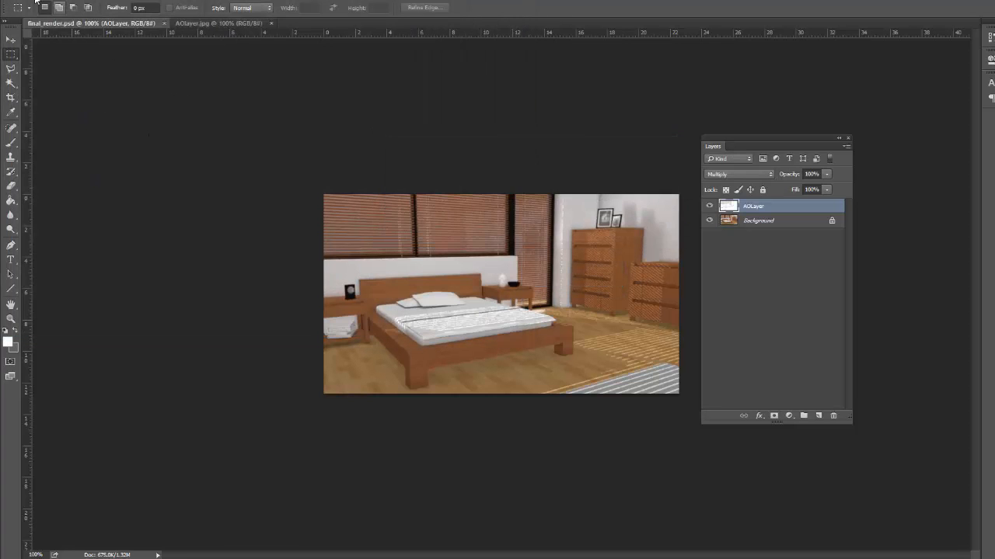
# Begin saving another version of the composite in the images folder, with JPEG as its file format.
pyautogui.click(42, 1)
pyautogui.click(86, 123)
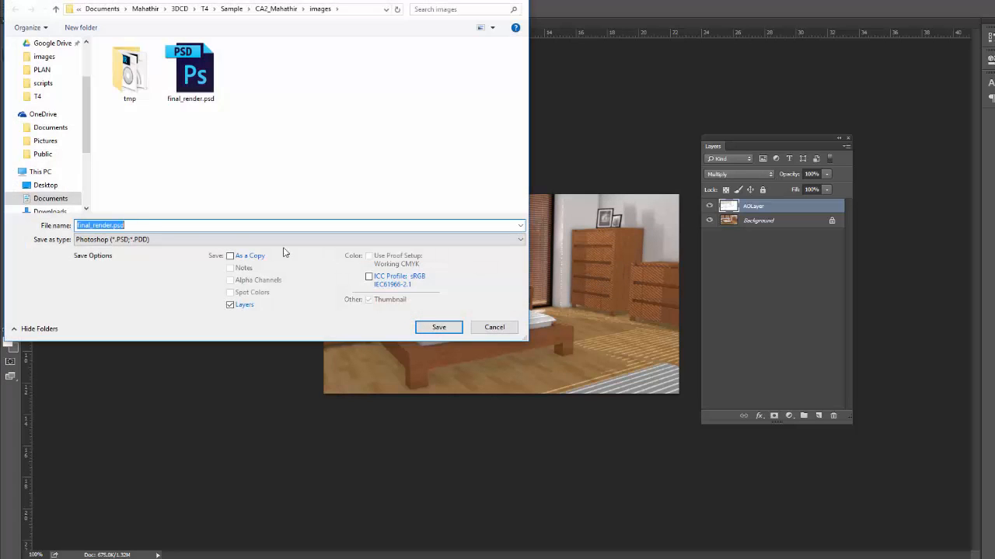
pyautogui.click(141, 240)
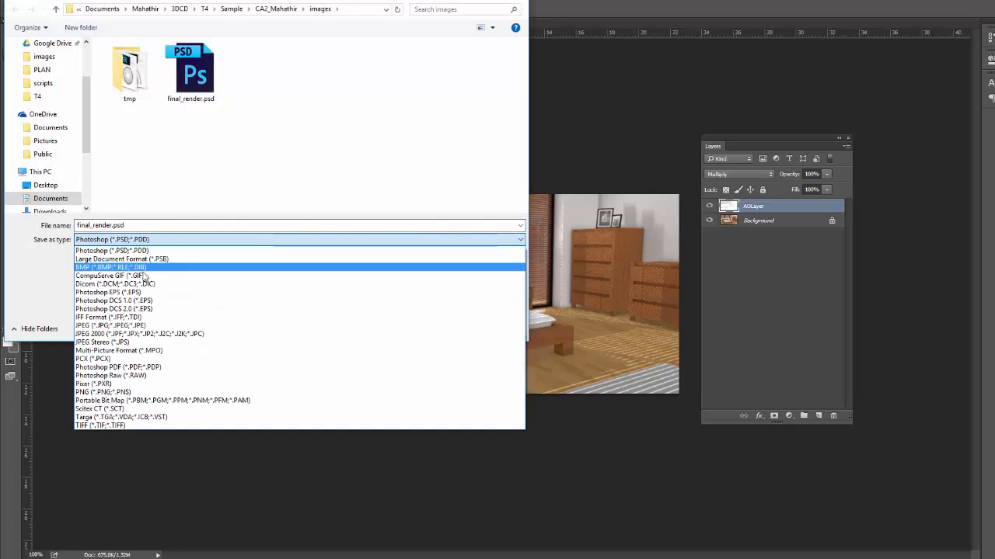
pyautogui.click(120, 325)
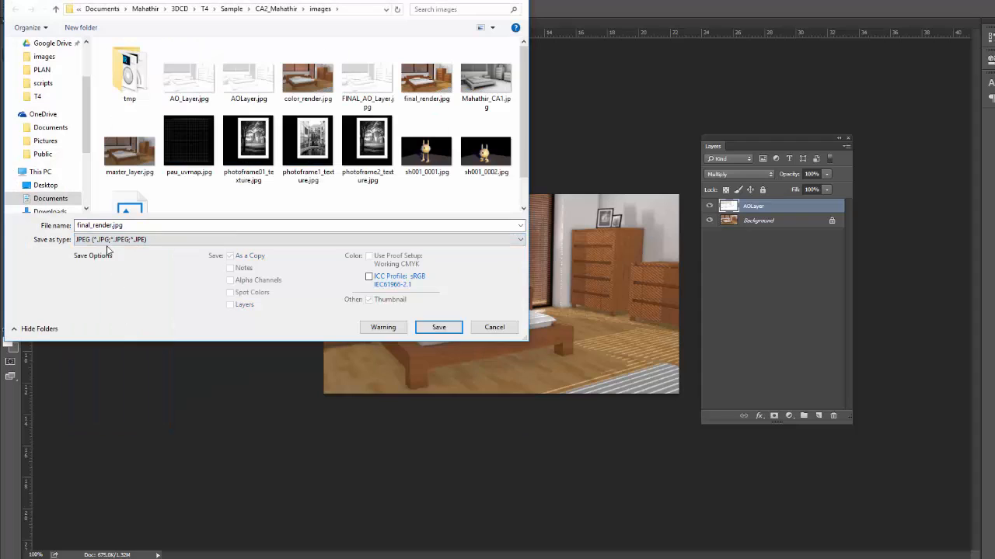
# Name the JPEG copy CA2_FINAL and save it at the highest image quality.
pyautogui.doubleClick(123, 225)
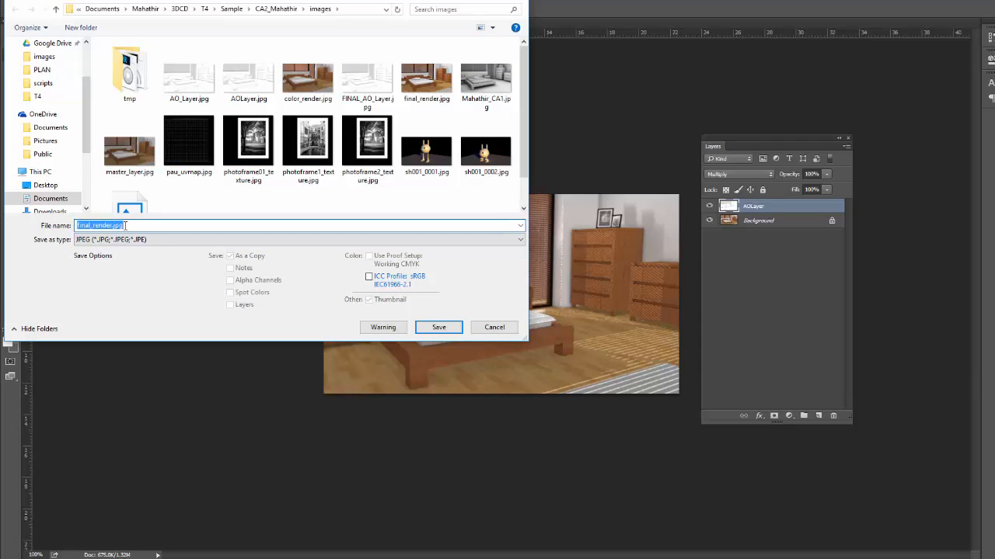
pyautogui.click(125, 225)
pyautogui.hotkey('shift', 'Left')
pyautogui.hotkey('shift', 'Left')
pyautogui.hotkey('shift', 'Left')
pyautogui.hotkey('shift', 'Left')
pyautogui.hotkey('shift', 'Left')
pyautogui.hotkey('shift', 'Left')
pyautogui.hotkey('shift', 'Left')
pyautogui.hotkey('shift', 'Left')
pyautogui.hotkey('shift', 'Left')
pyautogui.write('CA2_FINAL')
pyautogui.click(440, 328)
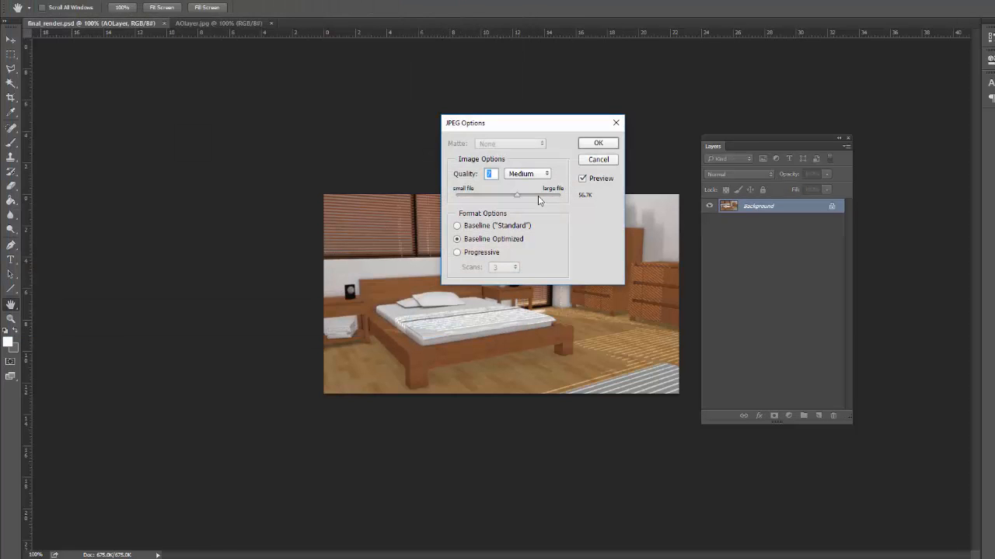
pyautogui.moveTo(515, 196); pyautogui.dragTo(576, 210)
pyautogui.click(598, 144)
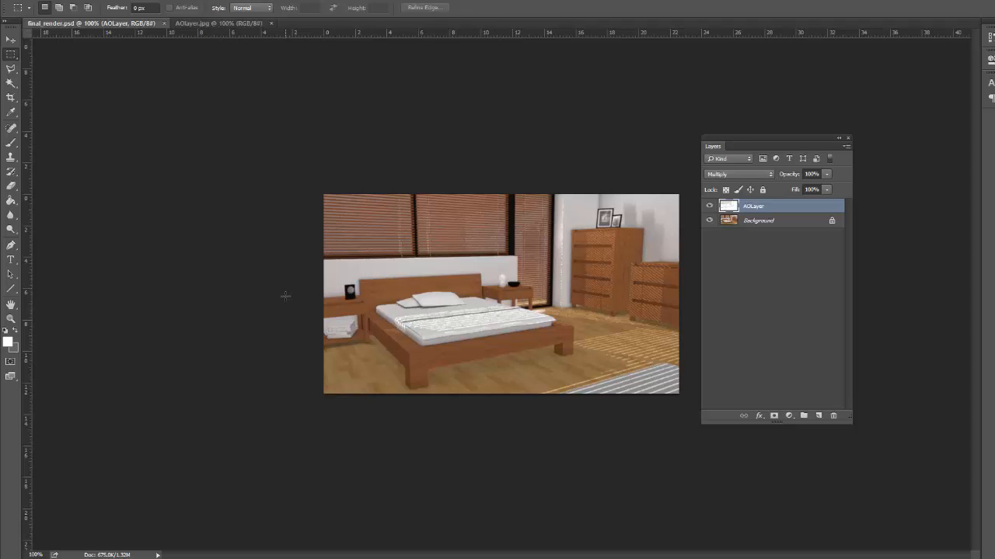
# Switch to File Explorer and check the project's images folder for the color_render.jpg and FINAL_AO_Layer.jpg deliverables.
pyautogui.click(89, 558)
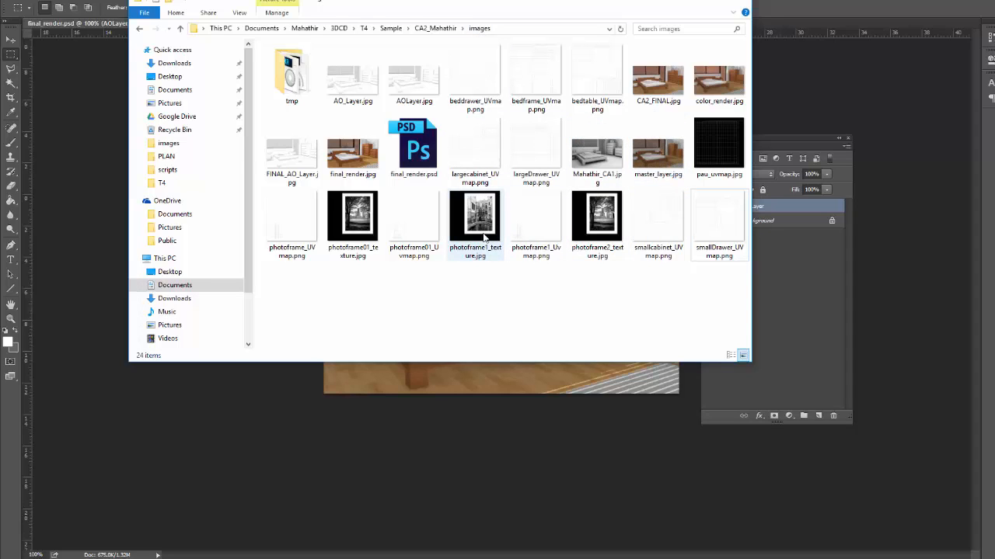
pyautogui.click(712, 94)
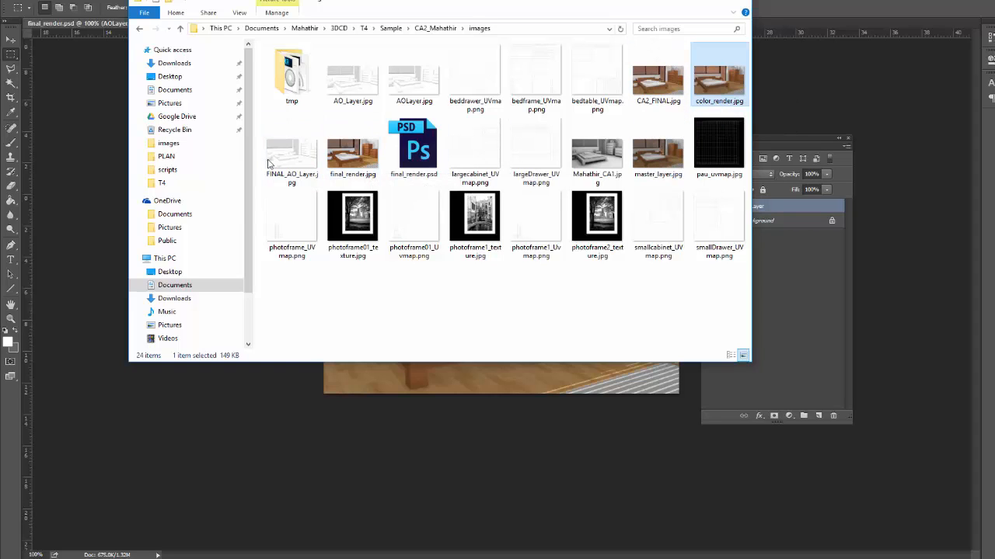
pyautogui.moveTo(289, 169)
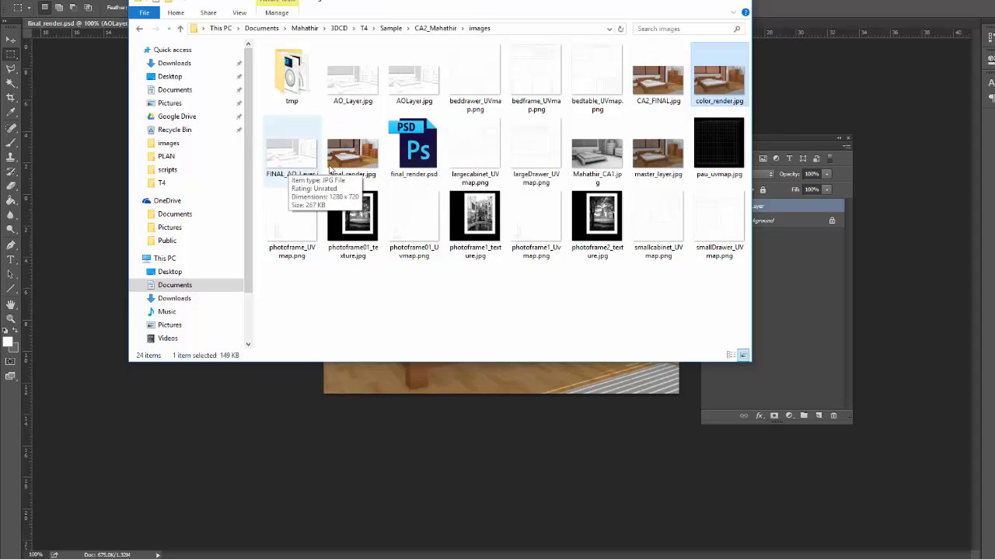
pyautogui.click(302, 176)
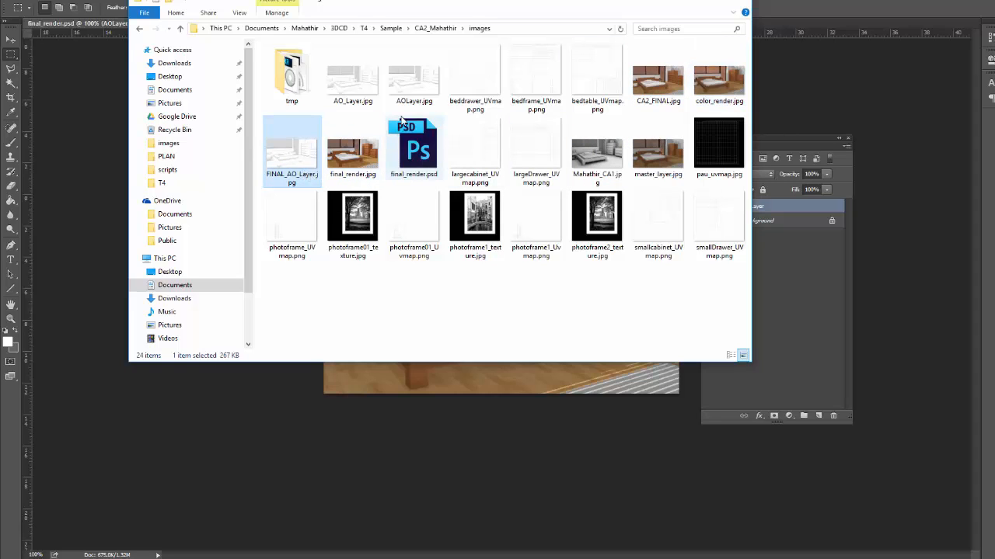
# In the CA2 project's scenes folder, rename the 014 Maya scene file by replacing 014 with FINAL.
pyautogui.click(391, 28)
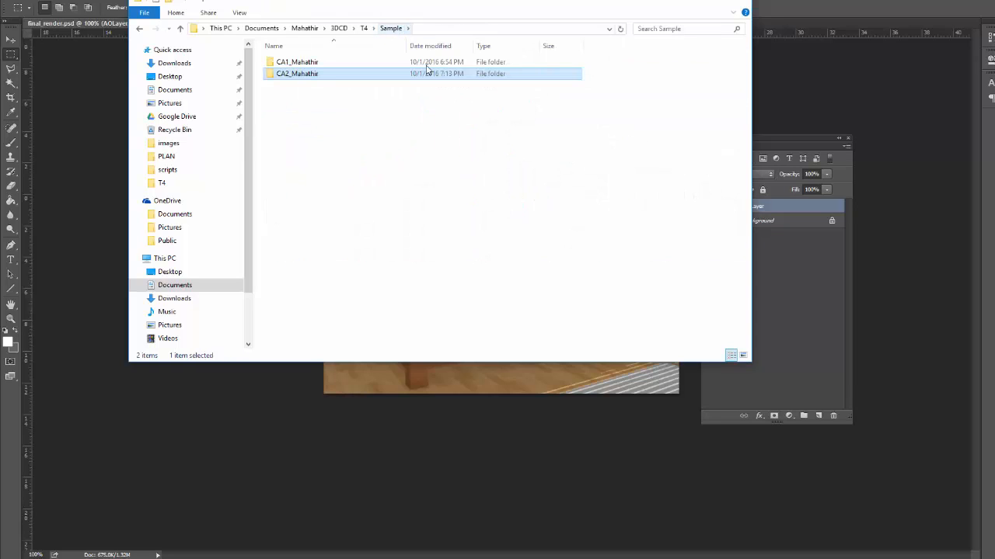
pyautogui.doubleClick(308, 76)
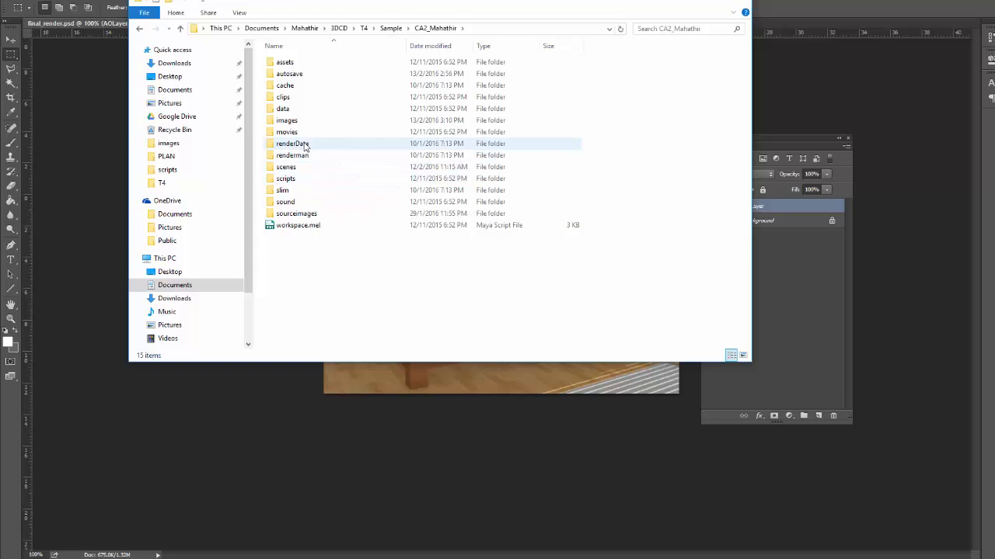
pyautogui.doubleClick(299, 167)
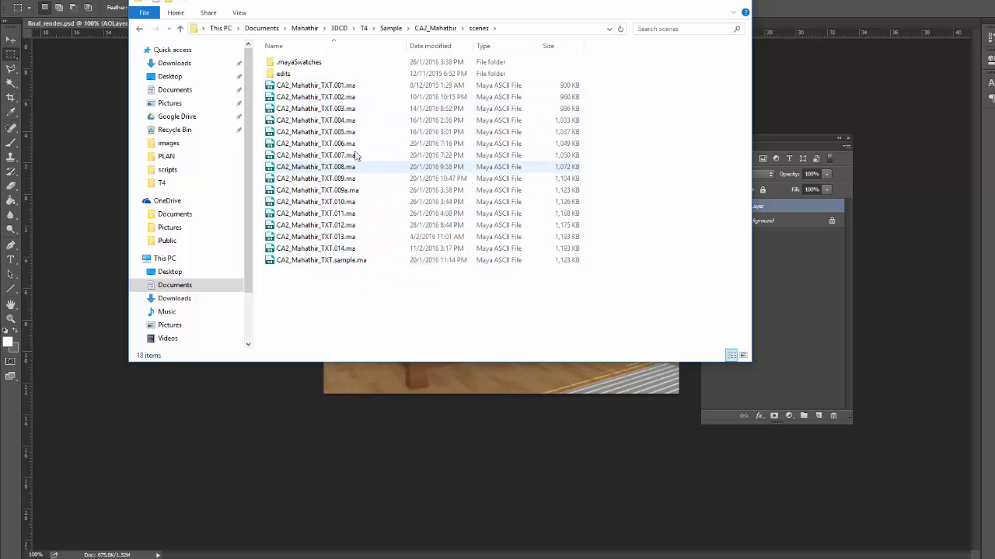
pyautogui.click(332, 249)
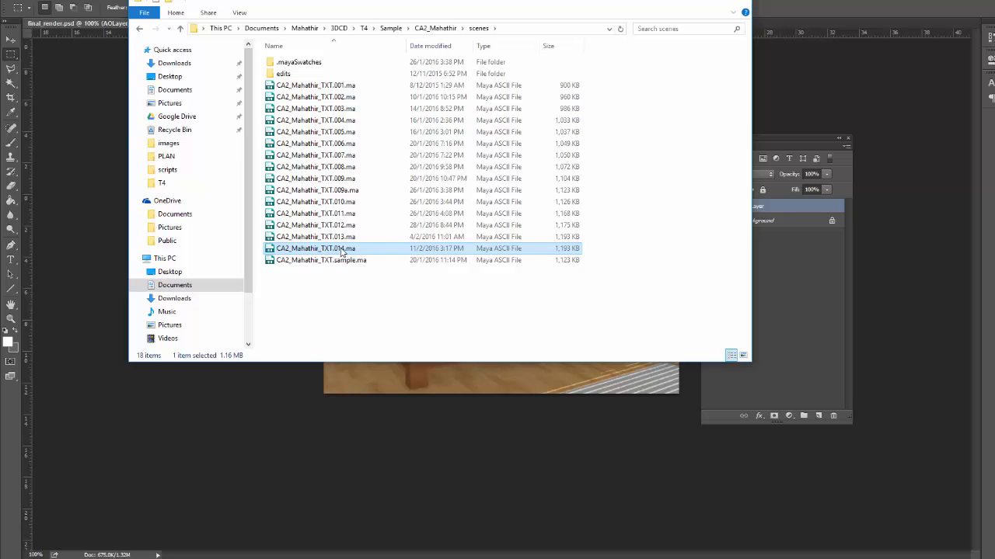
pyautogui.click(341, 249)
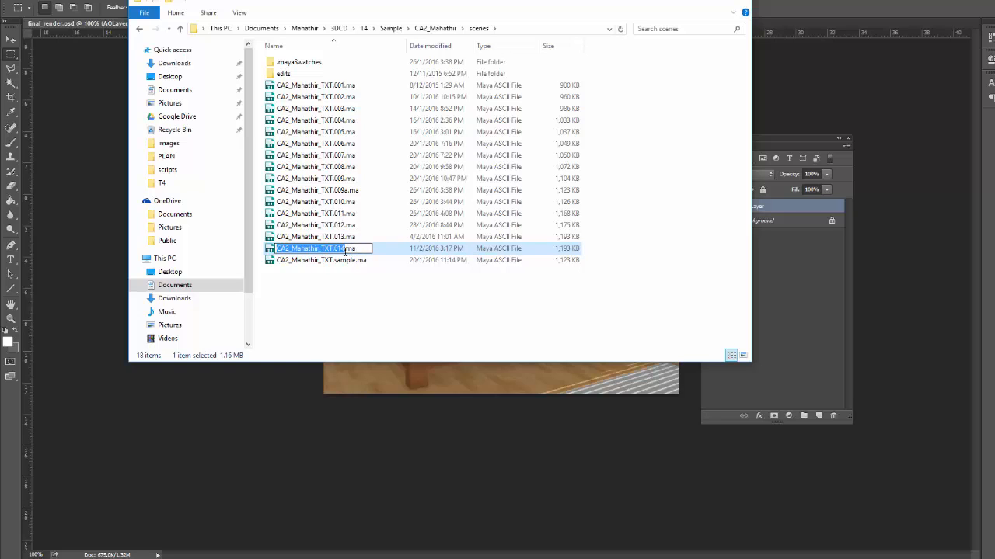
pyautogui.click(343, 250)
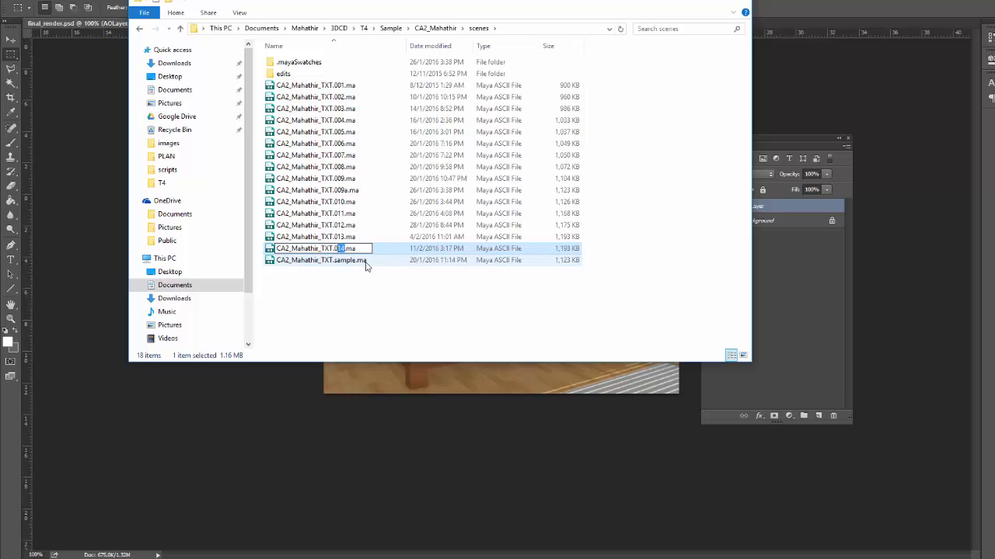
pyautogui.write('FINAL')
pyautogui.click(326, 315)
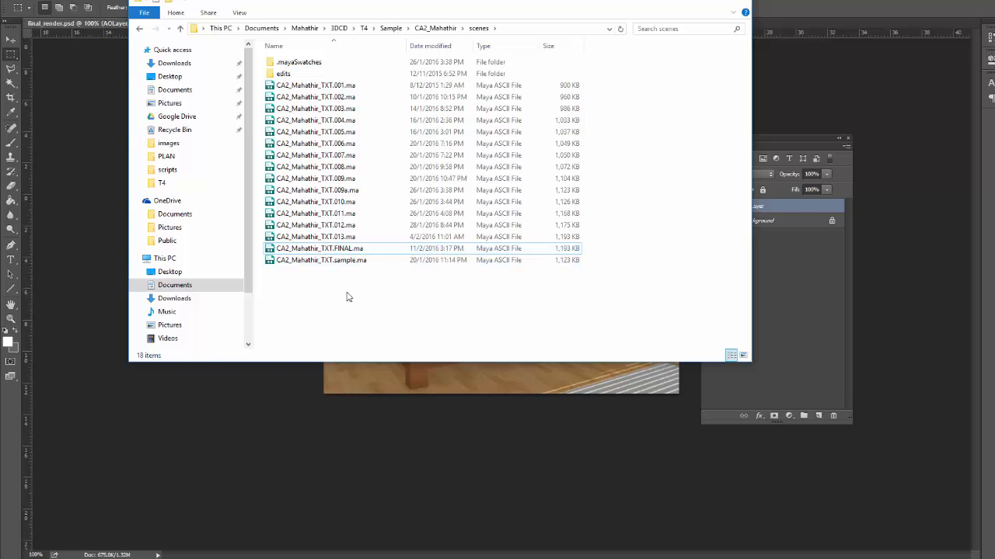
# Review the FINAL scene file and the earlier numbered scene versions, highlighting files 001 through 009a.
pyautogui.click(344, 250)
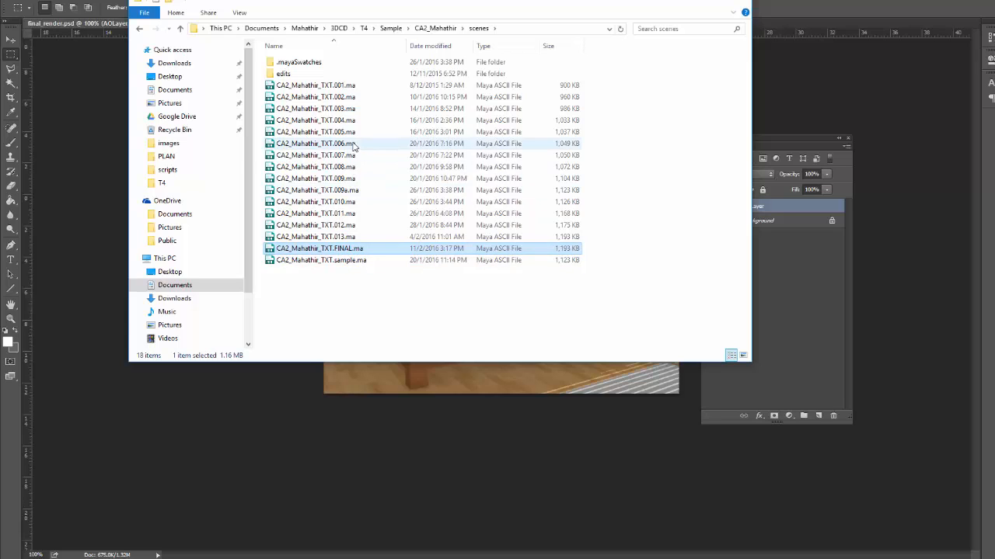
pyautogui.click(353, 85)
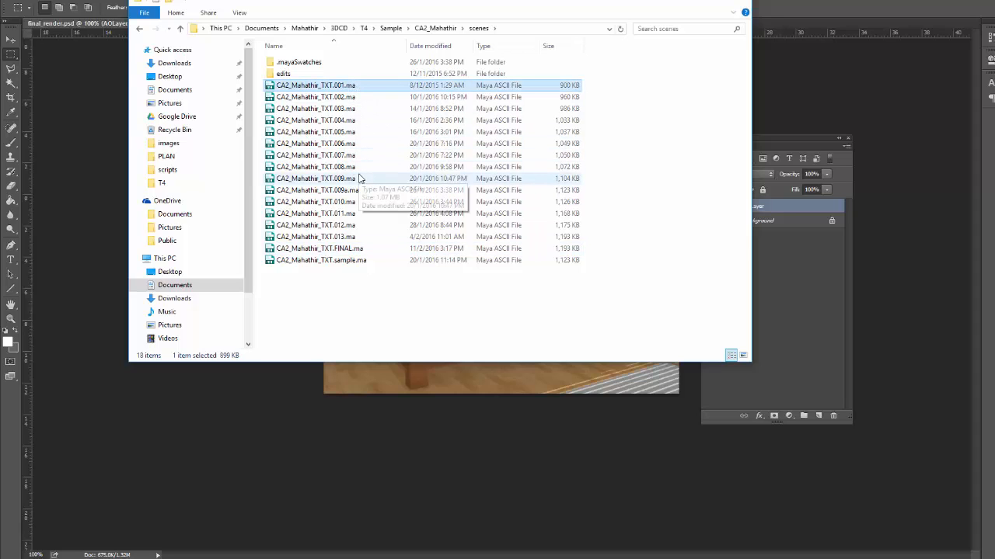
pyautogui.keyDown('shift'); pyautogui.click(355, 178); pyautogui.keyUp('shift')
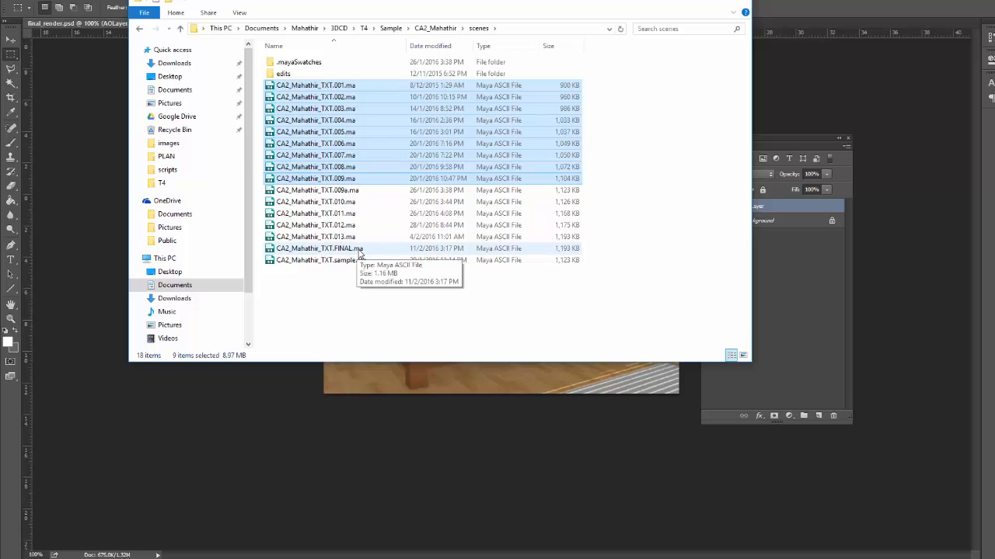
pyautogui.click(356, 251)
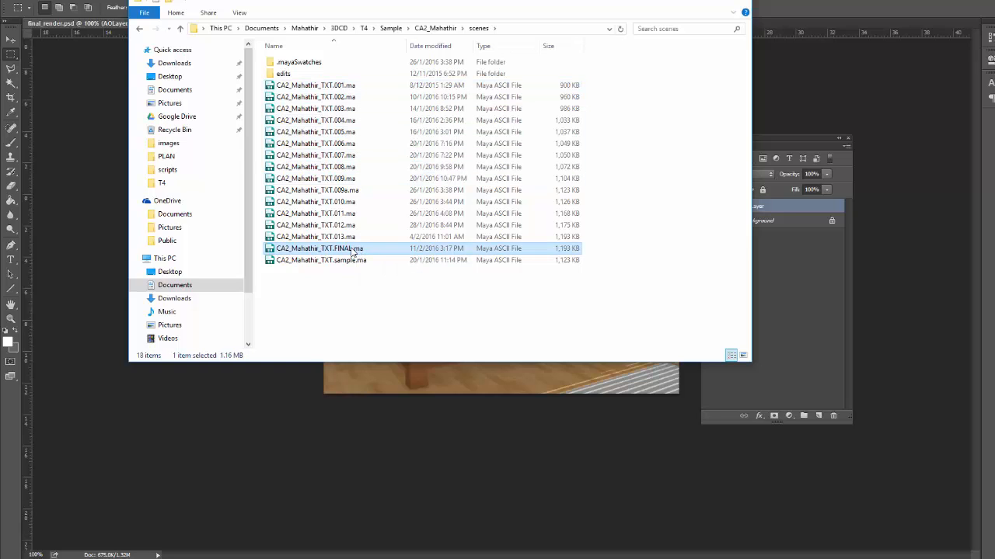
pyautogui.click(345, 237)
pyautogui.click(349, 225)
pyautogui.click(354, 213)
pyautogui.click(358, 202)
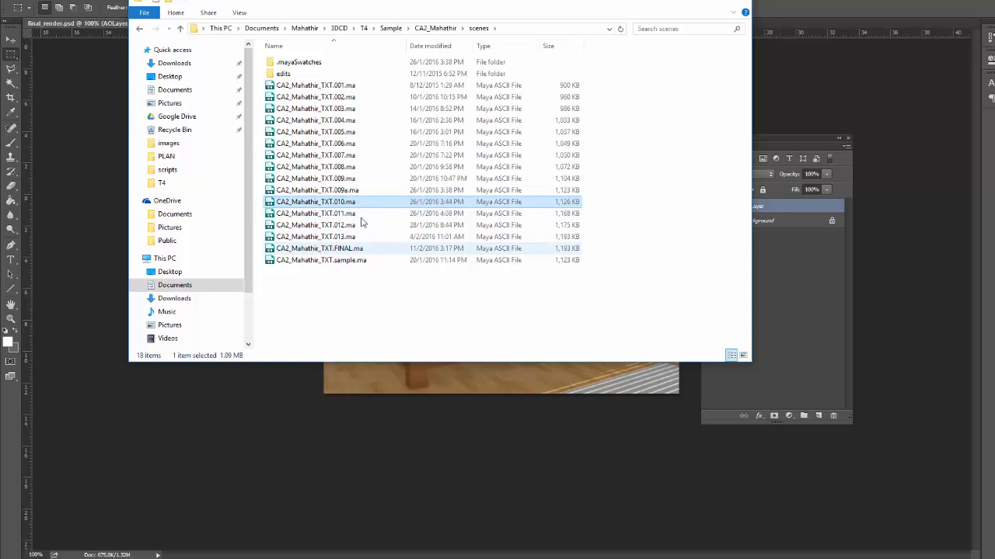
pyautogui.click(359, 191)
pyautogui.keyDown('shift'); pyautogui.click(370, 86); pyautogui.keyUp('shift')
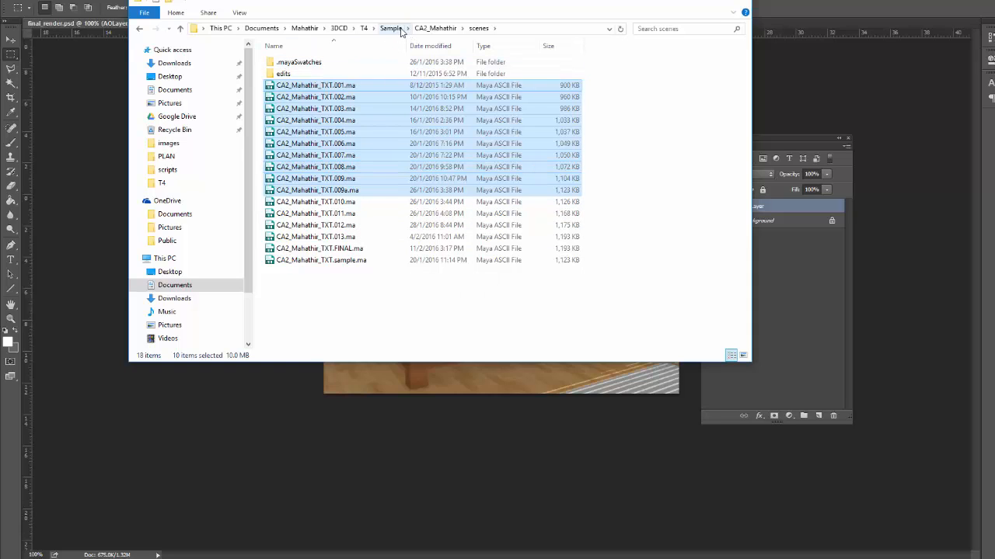
# Go back to the Sample folder and compress the whole CA2 project folder into a zip file.
pyautogui.click(390, 28)
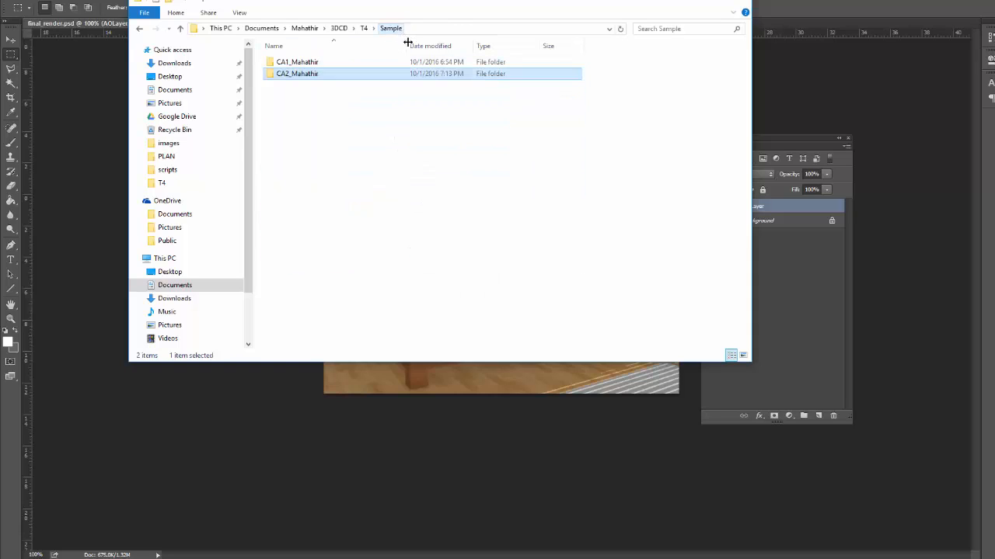
pyautogui.rightClick(307, 76)
pyautogui.moveTo(283, 242)
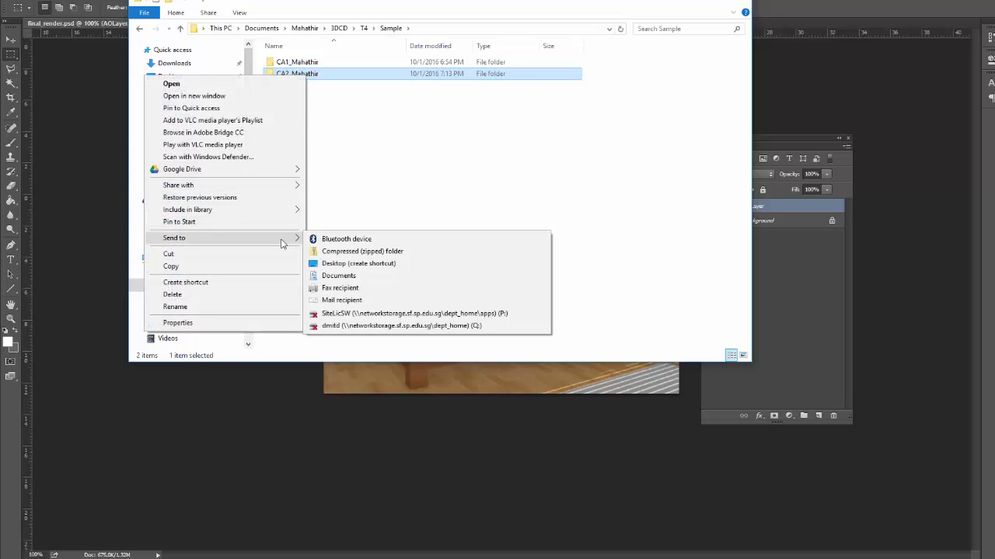
pyautogui.click(357, 252)
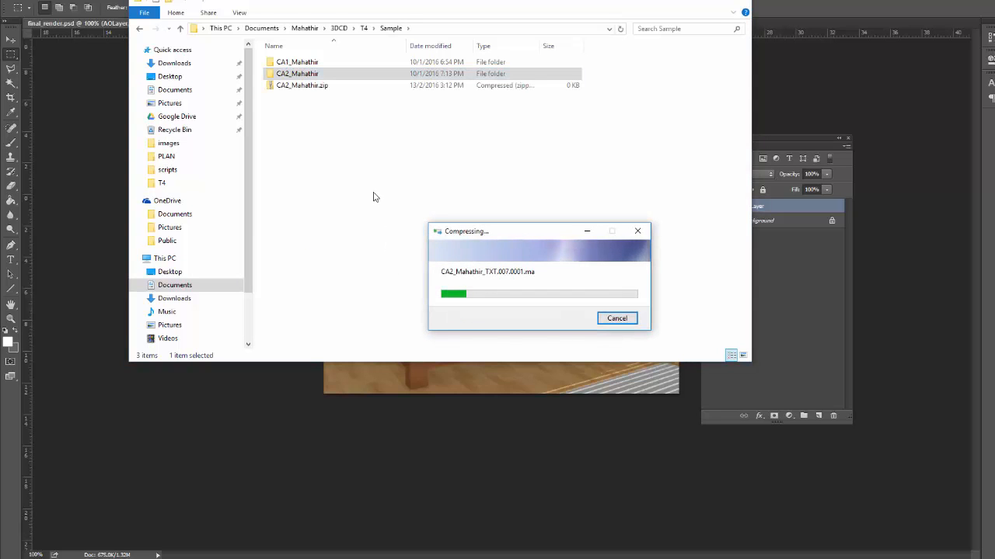